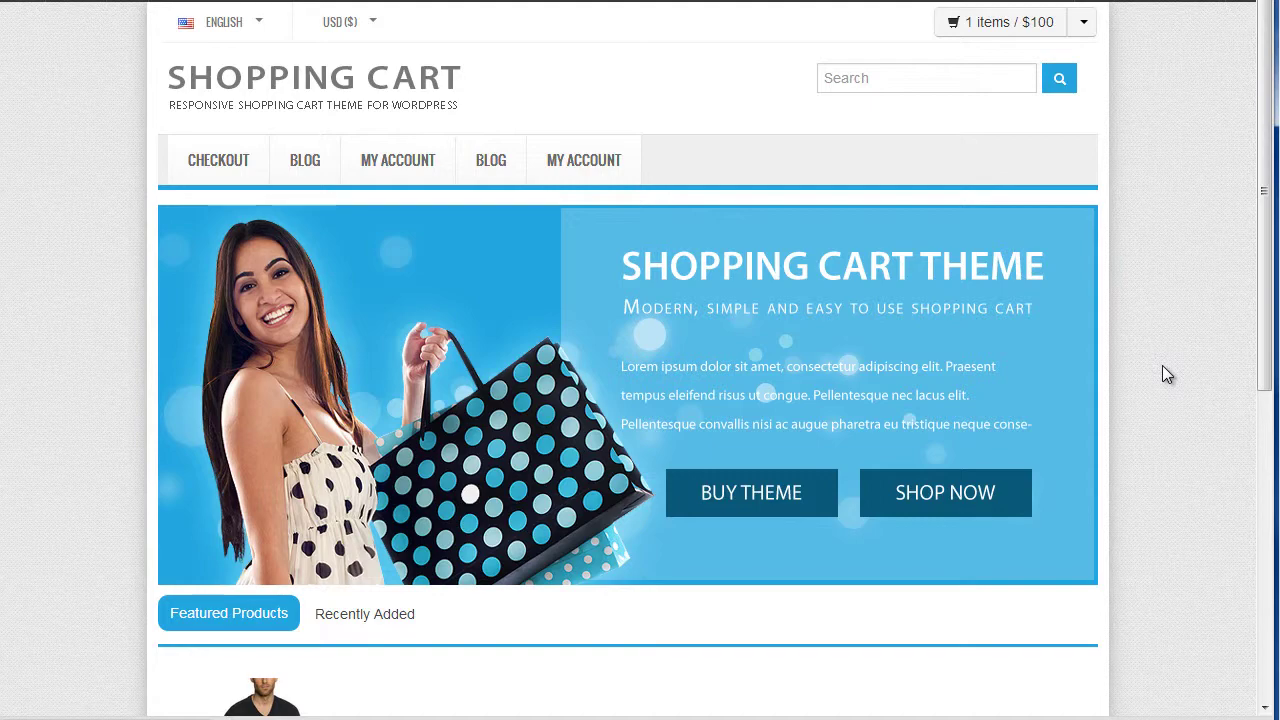
Step: Scroll up and down the store's home page to look it over
{"action": "scroll", "coordinate": [1182, 258], "scroll_direction": "down", "scroll_amount": 3}
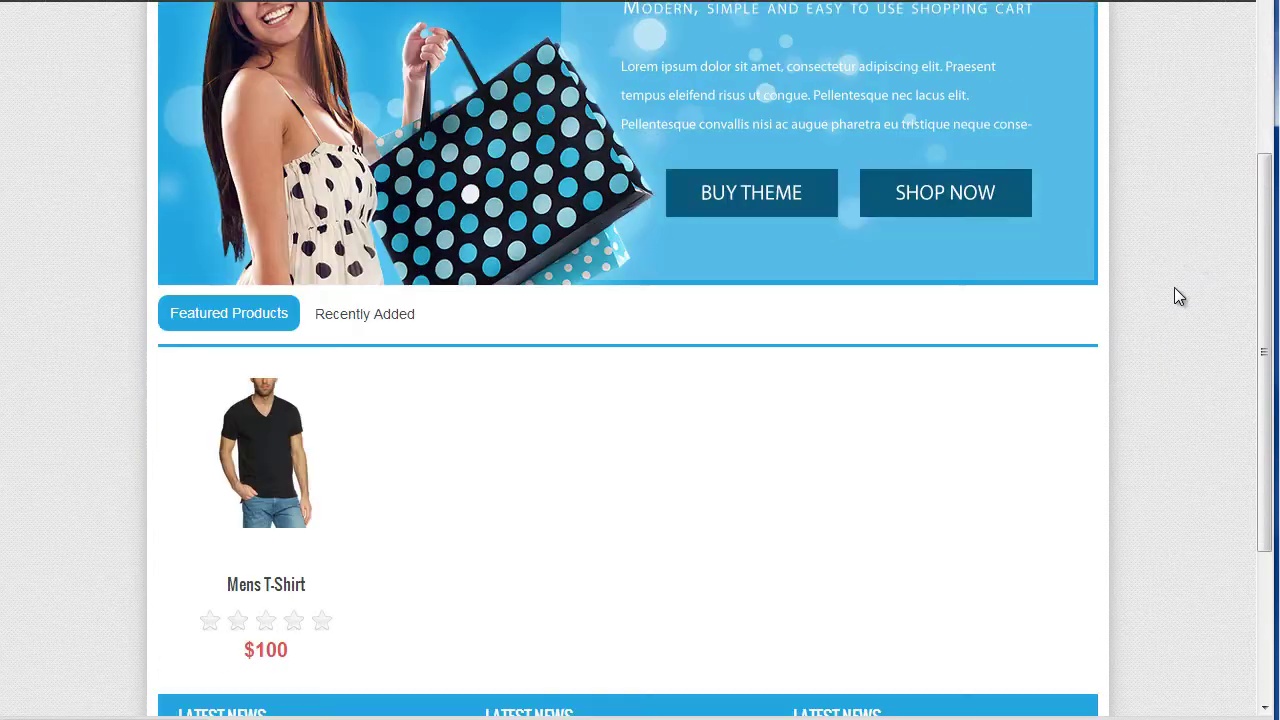
{"action": "scroll", "coordinate": [1174, 280], "scroll_direction": "up", "scroll_amount": 3}
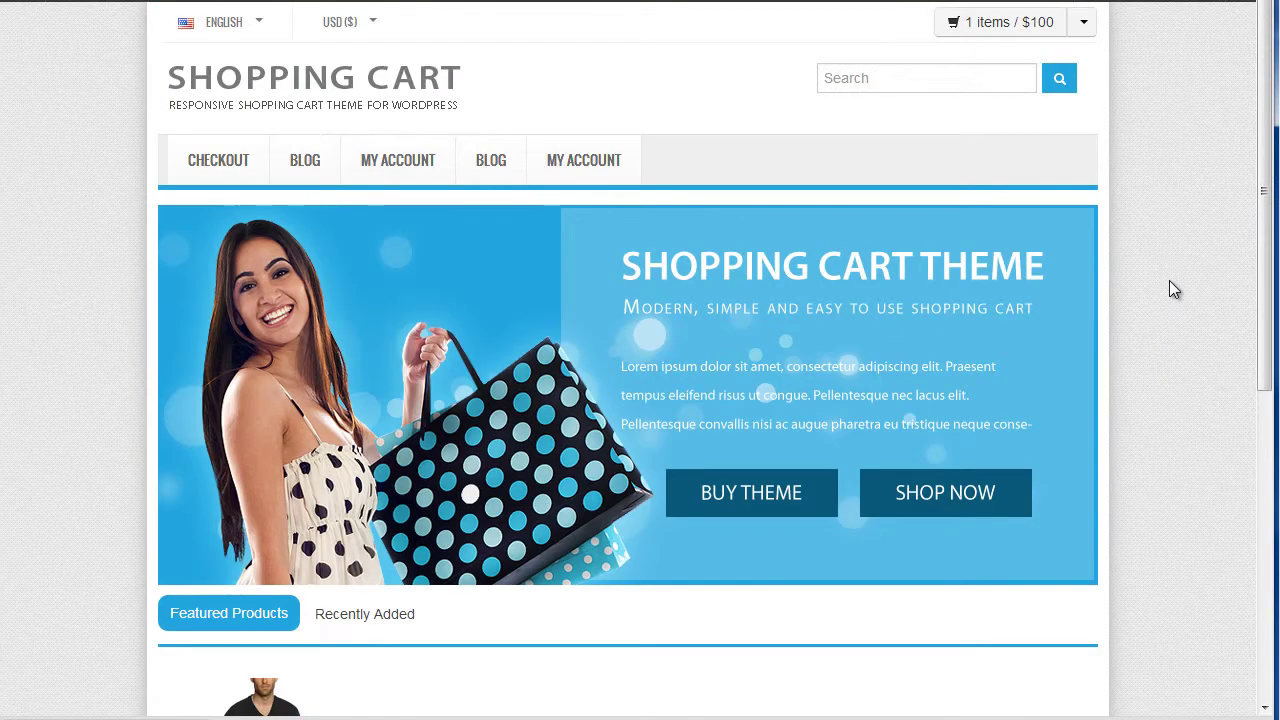
{"action": "scroll", "coordinate": [1169, 280], "scroll_direction": "down", "scroll_amount": 3}
{"action": "scroll", "coordinate": [1183, 280], "scroll_direction": "up", "scroll_amount": 3}
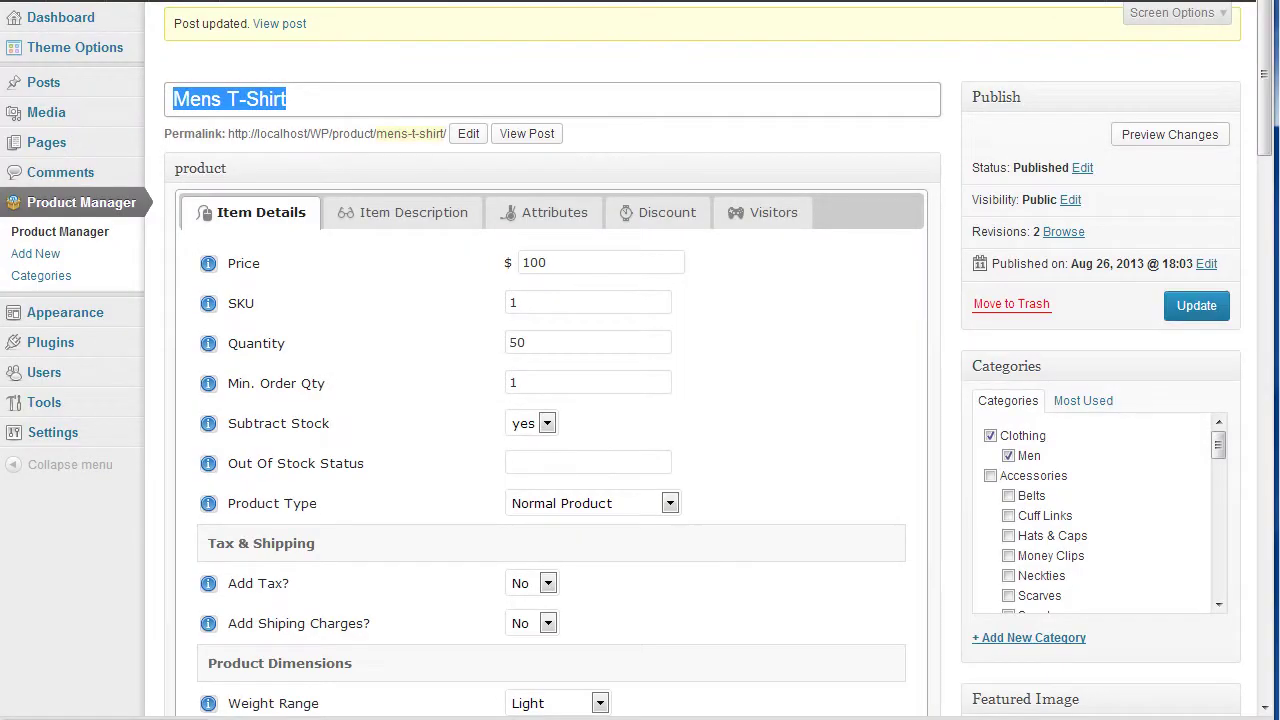
Step: Start a new product from Add Products, titled 'Sample Digital Download'
{"action": "left_click", "coordinate": [104, 55]}
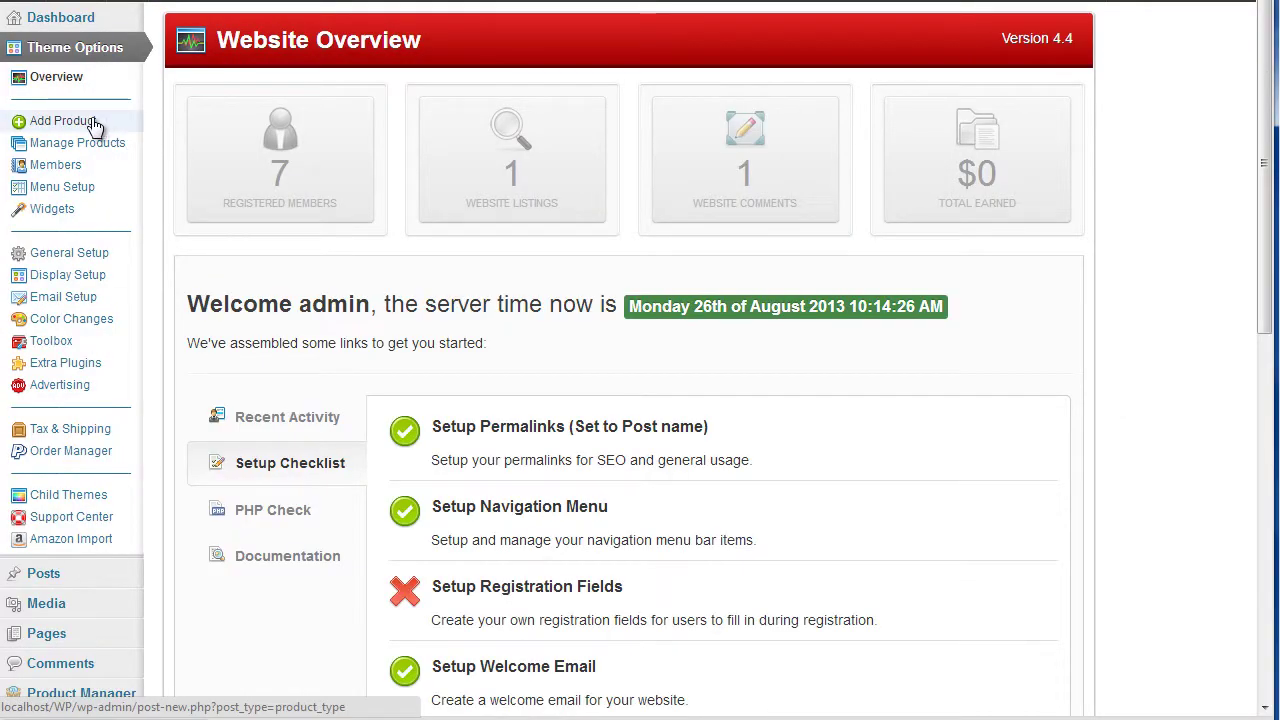
{"action": "left_click", "coordinate": [94, 123]}
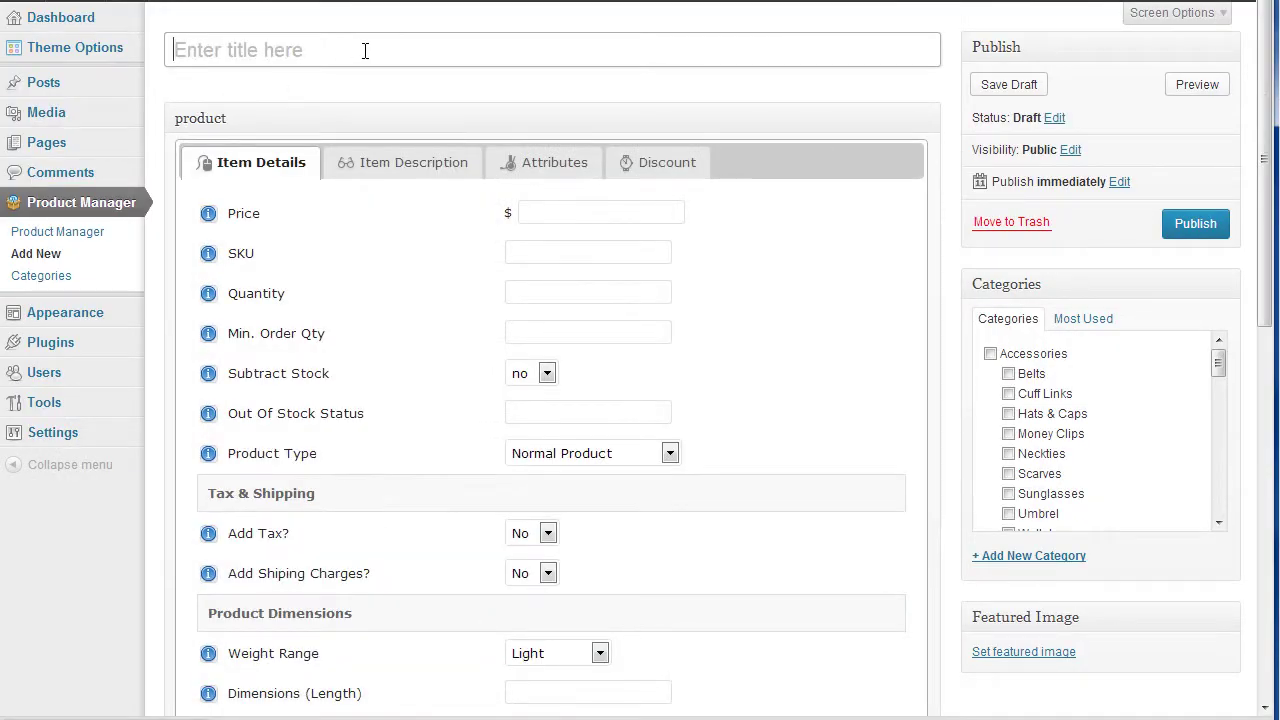
{"action": "left_click", "coordinate": [365, 50]}
{"action": "type", "text": "Sample D"}
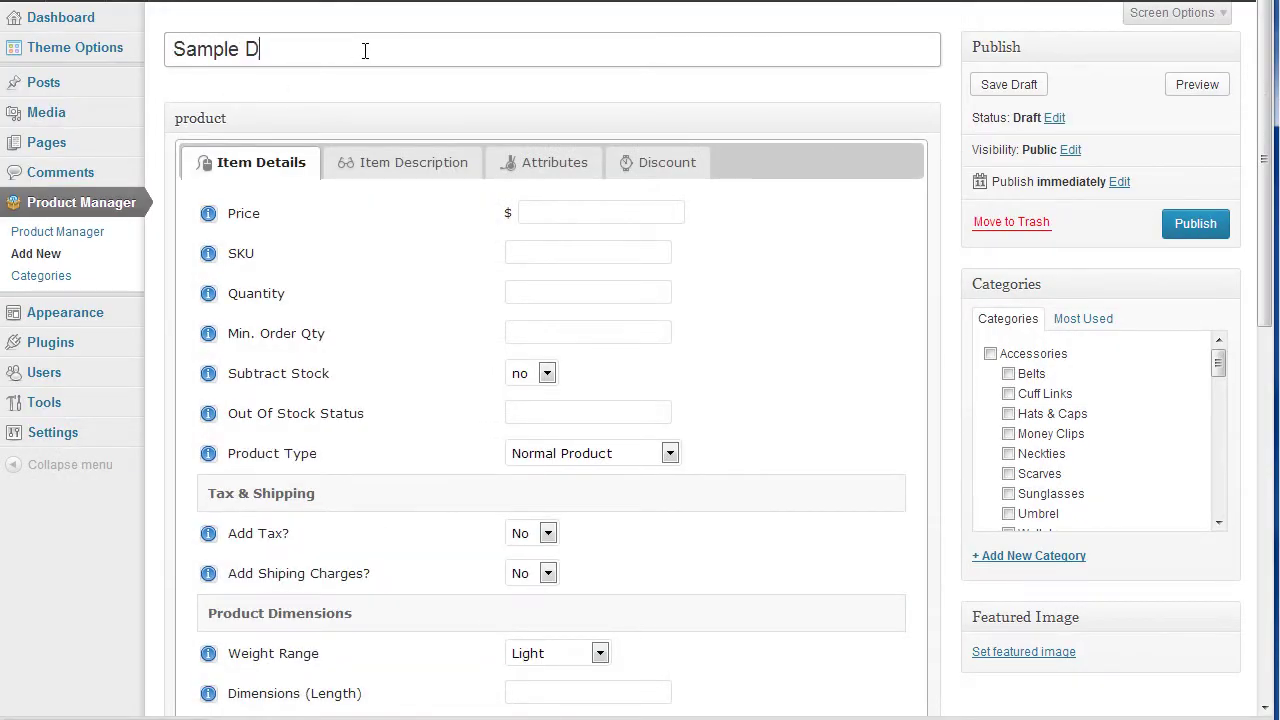
{"action": "type", "text": "idital Download"}
Step: Set the new product's price to 0 and its stock quantity to 50
{"action": "left_click", "coordinate": [638, 215]}
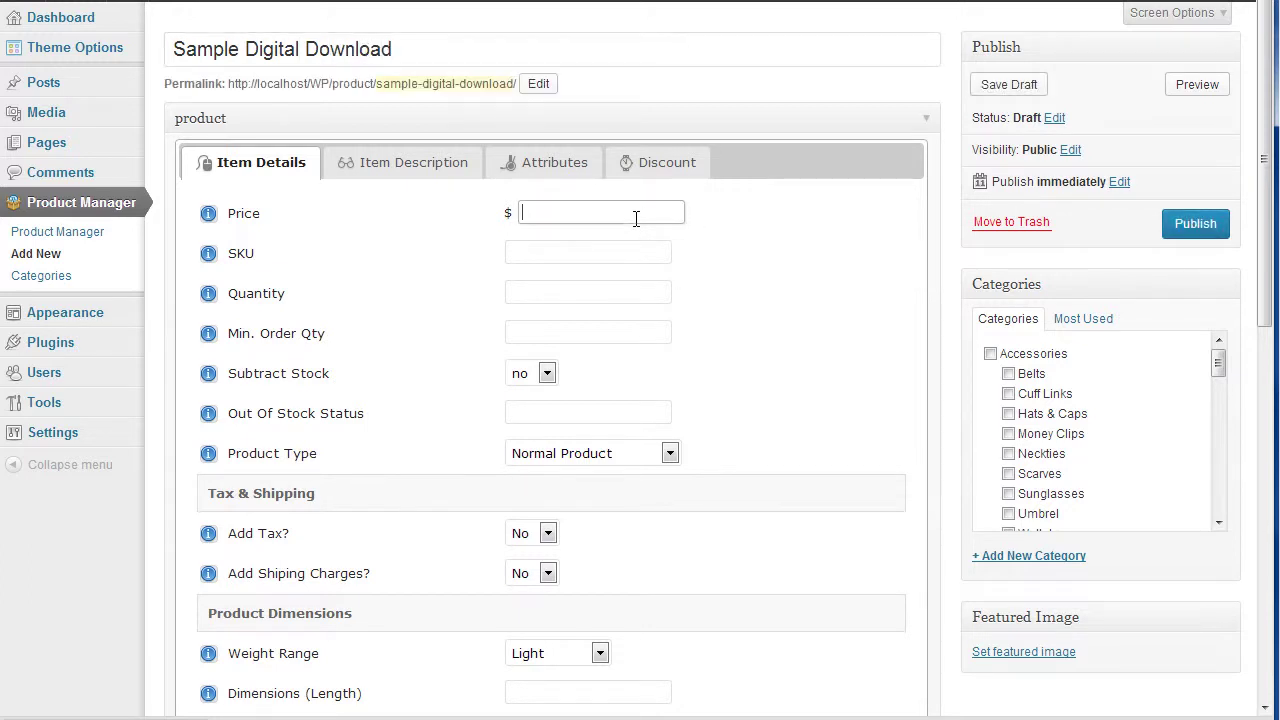
{"action": "type", "text": "0"}
{"action": "left_click", "coordinate": [714, 222]}
{"action": "left_click", "coordinate": [537, 292]}
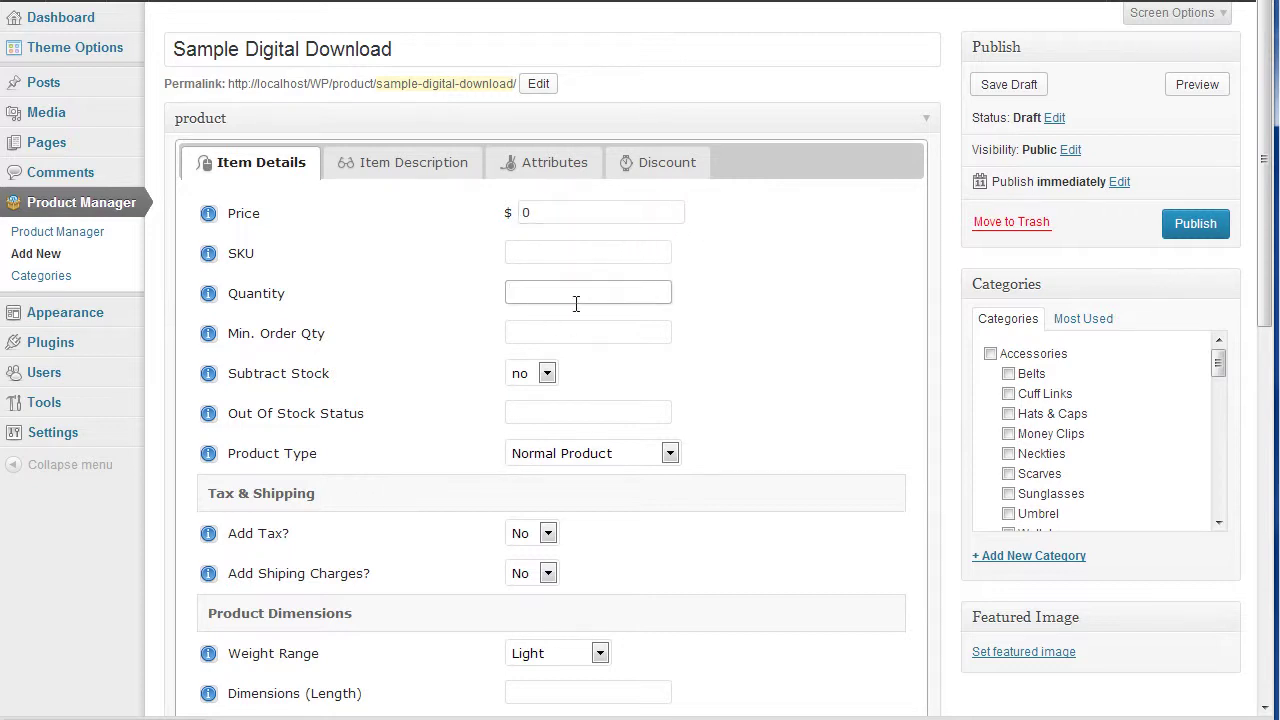
{"action": "type", "text": "50"}
{"action": "left_click", "coordinate": [820, 314]}
Step: Set the Product Type to Downloadable Product
{"action": "scroll", "coordinate": [690, 345], "scroll_direction": "down", "scroll_amount": 1}
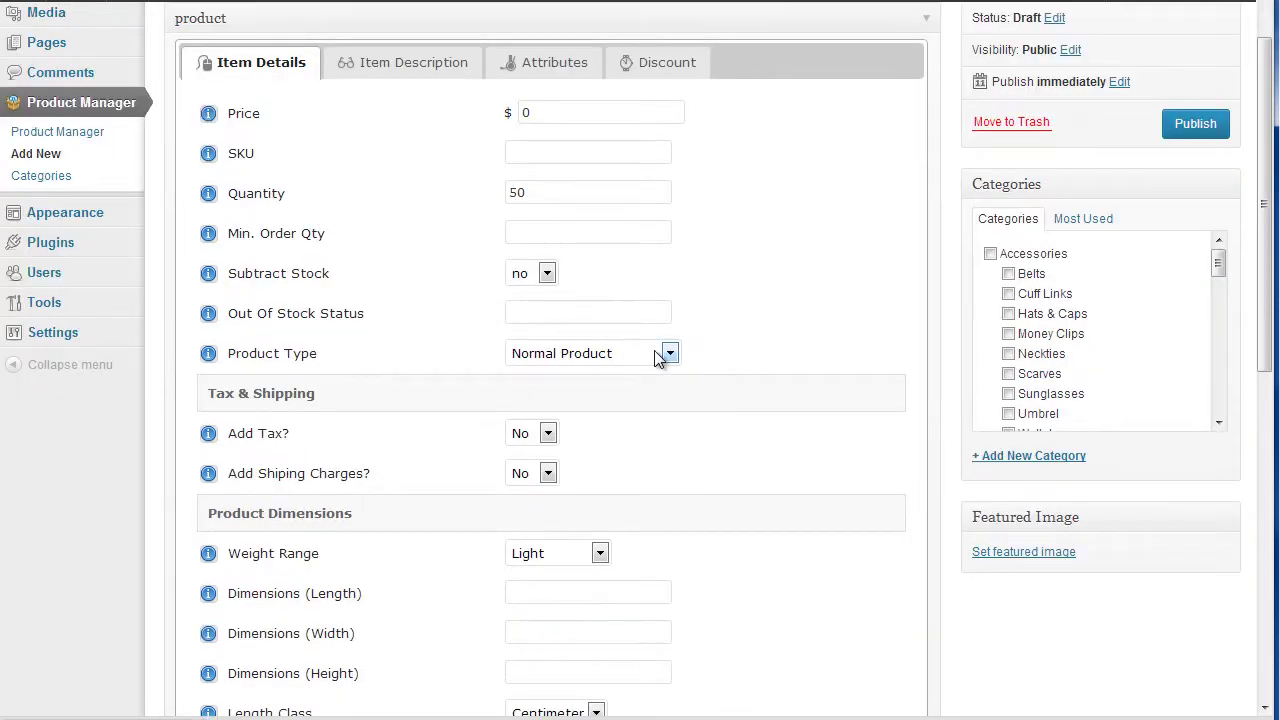
{"action": "left_click", "coordinate": [669, 353]}
{"action": "left_click", "coordinate": [570, 374]}
{"action": "left_click", "coordinate": [610, 361]}
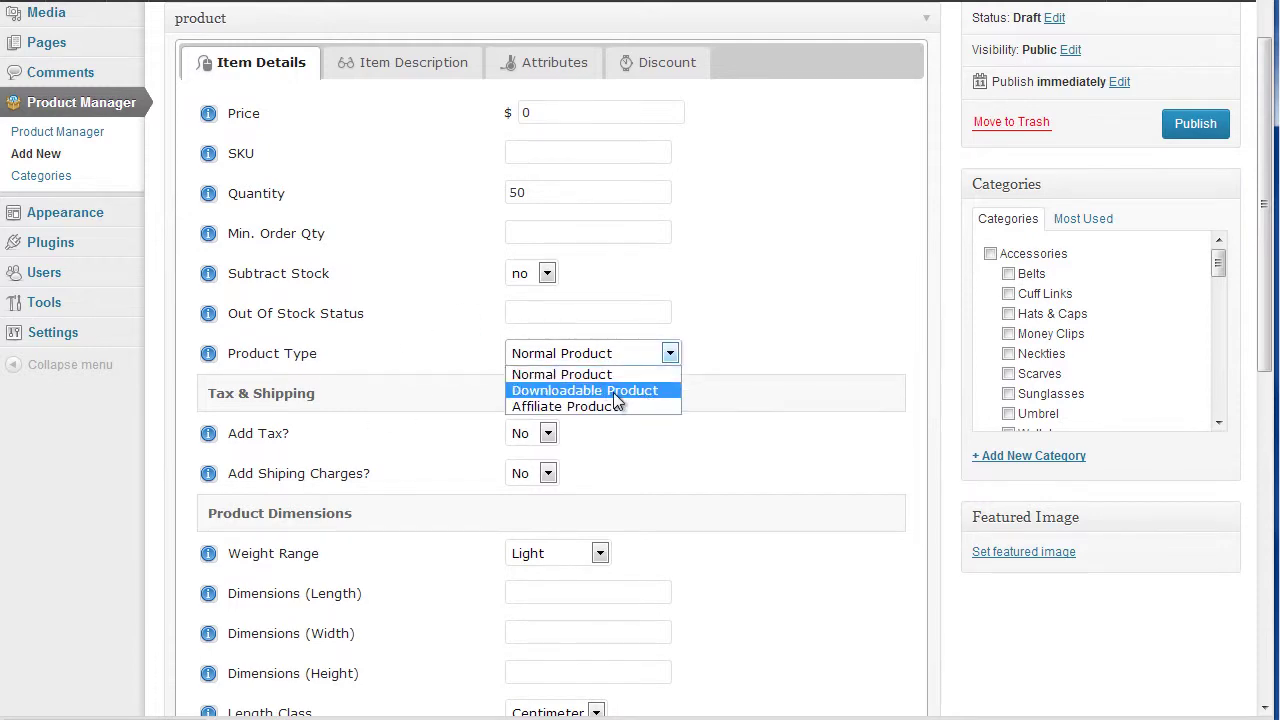
{"action": "left_click", "coordinate": [613, 392]}
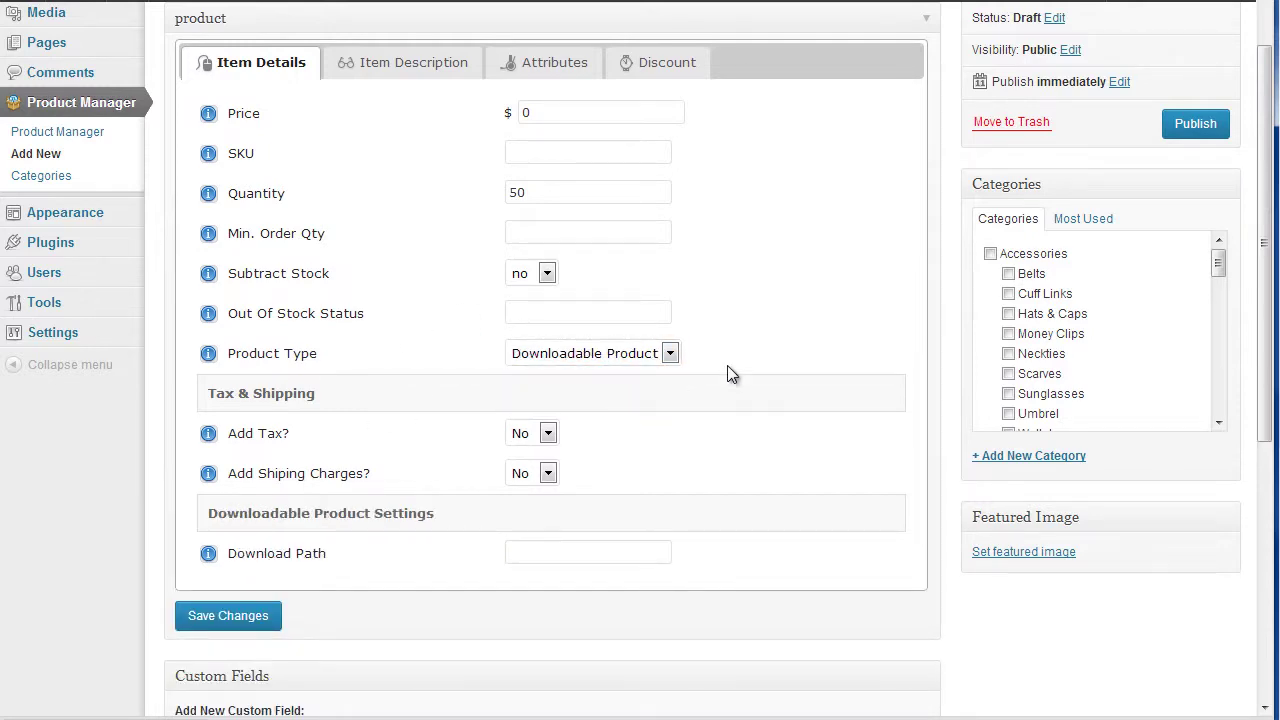
{"action": "scroll", "coordinate": [728, 365], "scroll_direction": "up", "scroll_amount": 1}
{"action": "scroll", "coordinate": [730, 370], "scroll_direction": "down", "scroll_amount": 1}
{"action": "scroll", "coordinate": [611, 501], "scroll_direction": "down", "scroll_amount": 1}
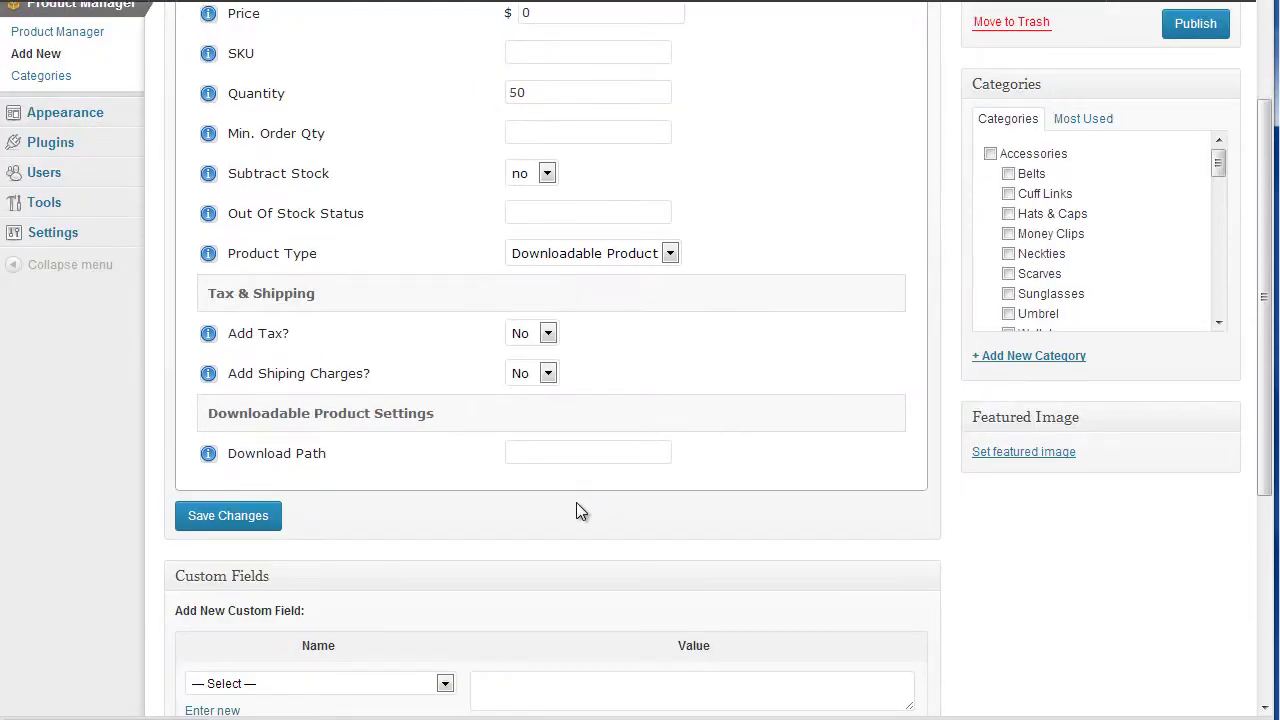
Step: Begin the Download Path field with '/home/'
{"action": "left_click", "coordinate": [580, 455]}
{"action": "scroll", "coordinate": [645, 405], "scroll_direction": "up", "scroll_amount": 1}
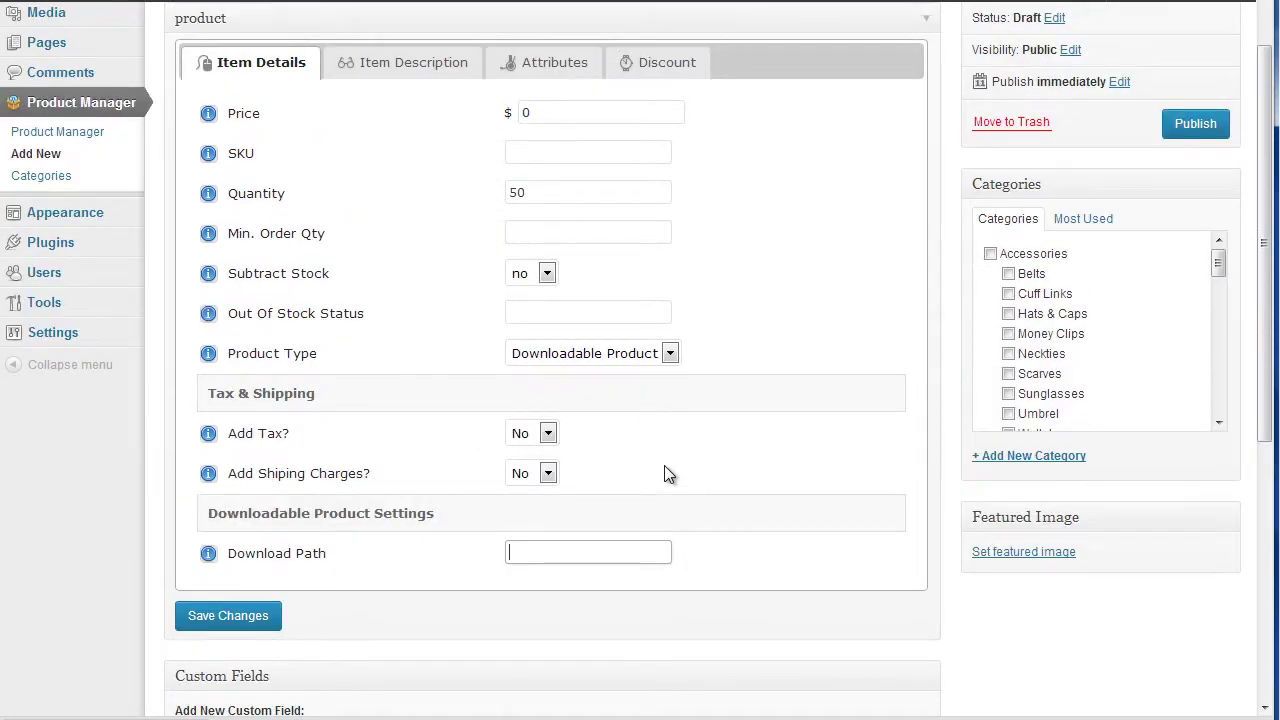
{"action": "scroll", "coordinate": [668, 465], "scroll_direction": "up", "scroll_amount": 1}
{"action": "scroll", "coordinate": [660, 472], "scroll_direction": "down", "scroll_amount": 1}
{"action": "scroll", "coordinate": [709, 506], "scroll_direction": "up", "scroll_amount": 1}
{"action": "scroll", "coordinate": [737, 557], "scroll_direction": "down", "scroll_amount": 1}
{"action": "scroll", "coordinate": [773, 559], "scroll_direction": "up", "scroll_amount": 1}
{"action": "scroll", "coordinate": [770, 559], "scroll_direction": "down", "scroll_amount": 1}
{"action": "scroll", "coordinate": [729, 490], "scroll_direction": "up", "scroll_amount": 1}
{"action": "scroll", "coordinate": [728, 514], "scroll_direction": "down", "scroll_amount": 1}
{"action": "scroll", "coordinate": [728, 514], "scroll_direction": "up", "scroll_amount": 1}
{"action": "scroll", "coordinate": [728, 520], "scroll_direction": "down", "scroll_amount": 2}
{"action": "scroll", "coordinate": [700, 520], "scroll_direction": "up", "scroll_amount": 1}
{"action": "type", "text": "/home/"}
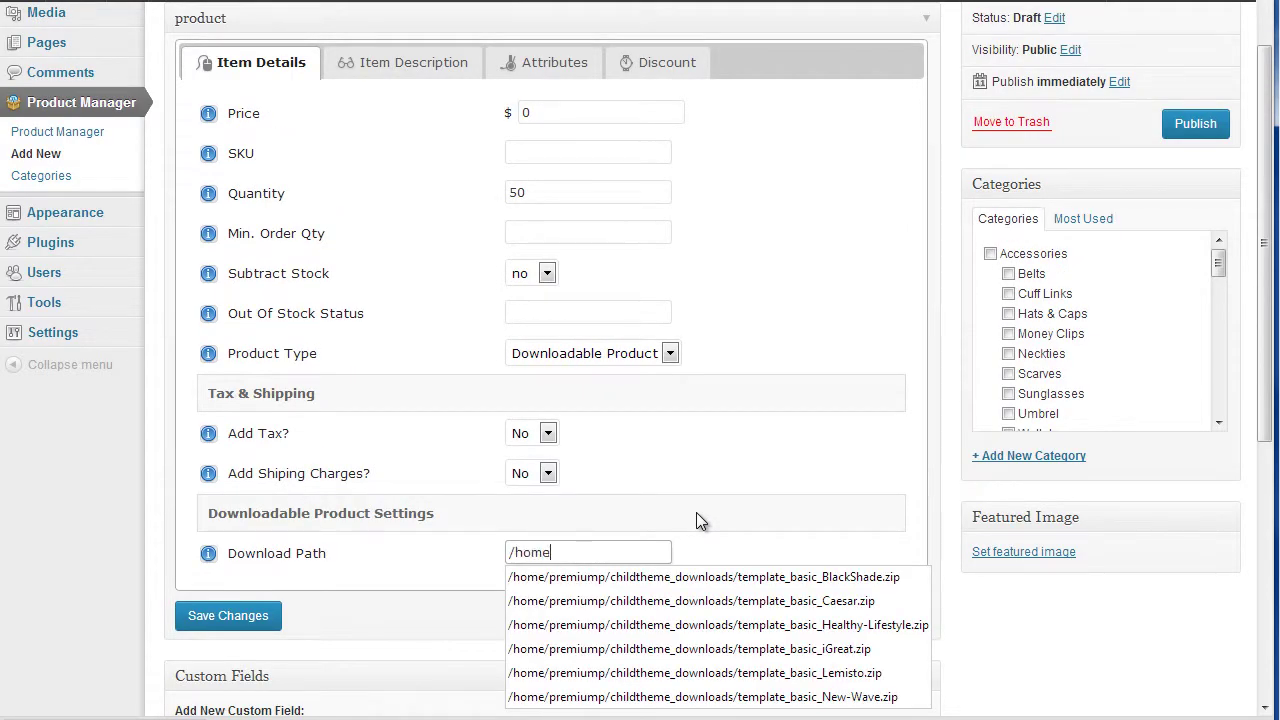
{"action": "left_click", "coordinate": [706, 513]}
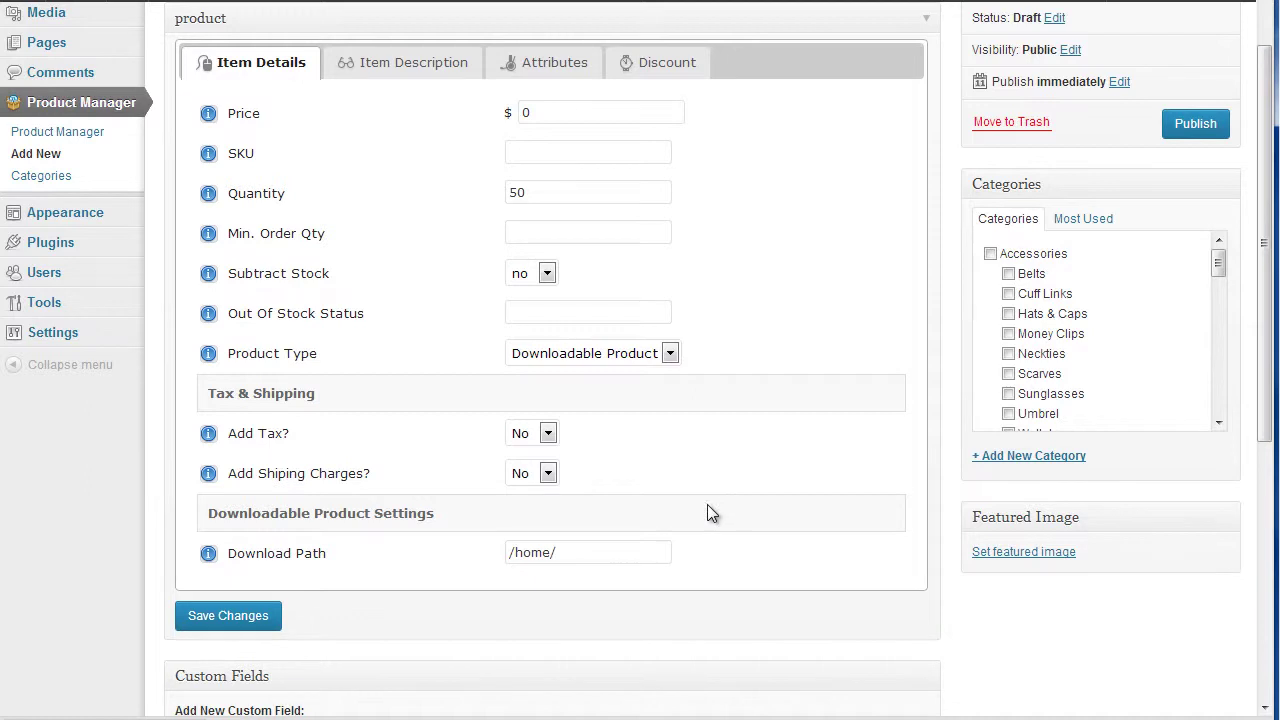
Step: Complete the download path so it ends in the public_html/ folder
{"action": "left_click", "coordinate": [637, 541]}
{"action": "type", "text": "***/"}
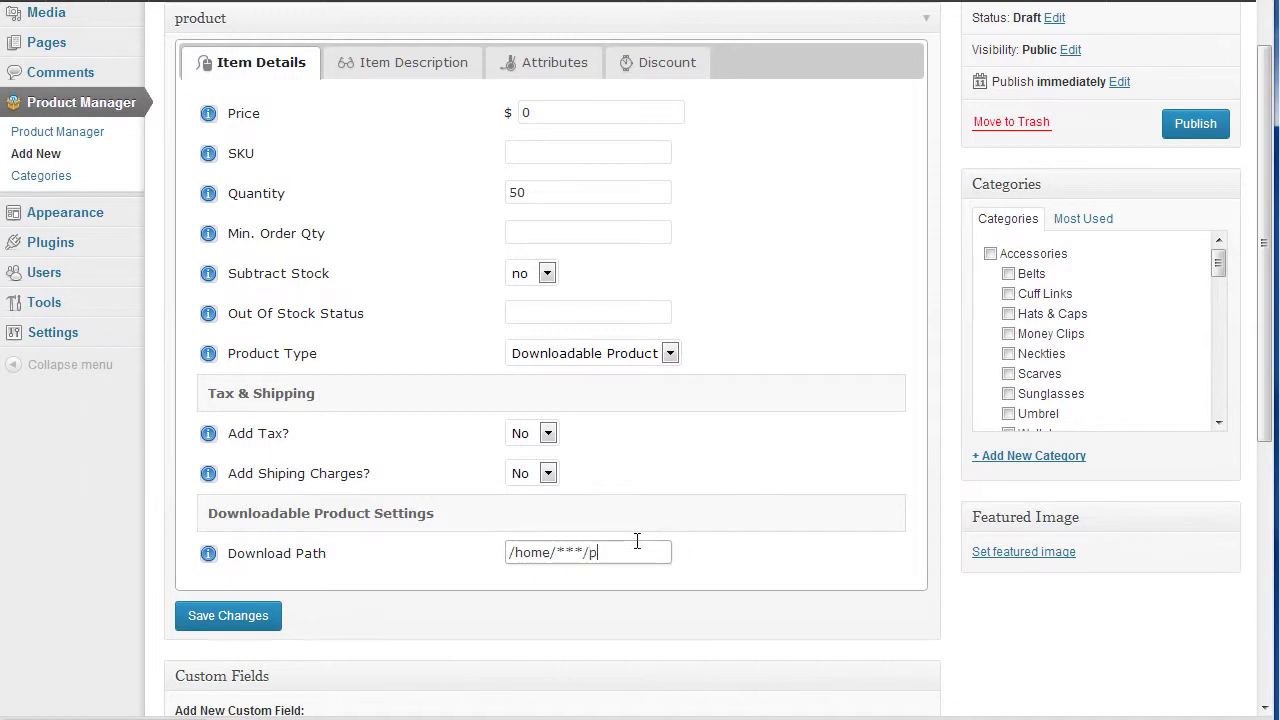
{"action": "type", "text": "public_html/"}
{"action": "left_click", "coordinate": [714, 500]}
{"action": "left_click", "coordinate": [665, 555]}
{"action": "left_click", "coordinate": [706, 555]}
{"action": "left_click", "coordinate": [676, 552]}
{"action": "scroll", "coordinate": [690, 530], "scroll_direction": "up", "scroll_amount": 1}
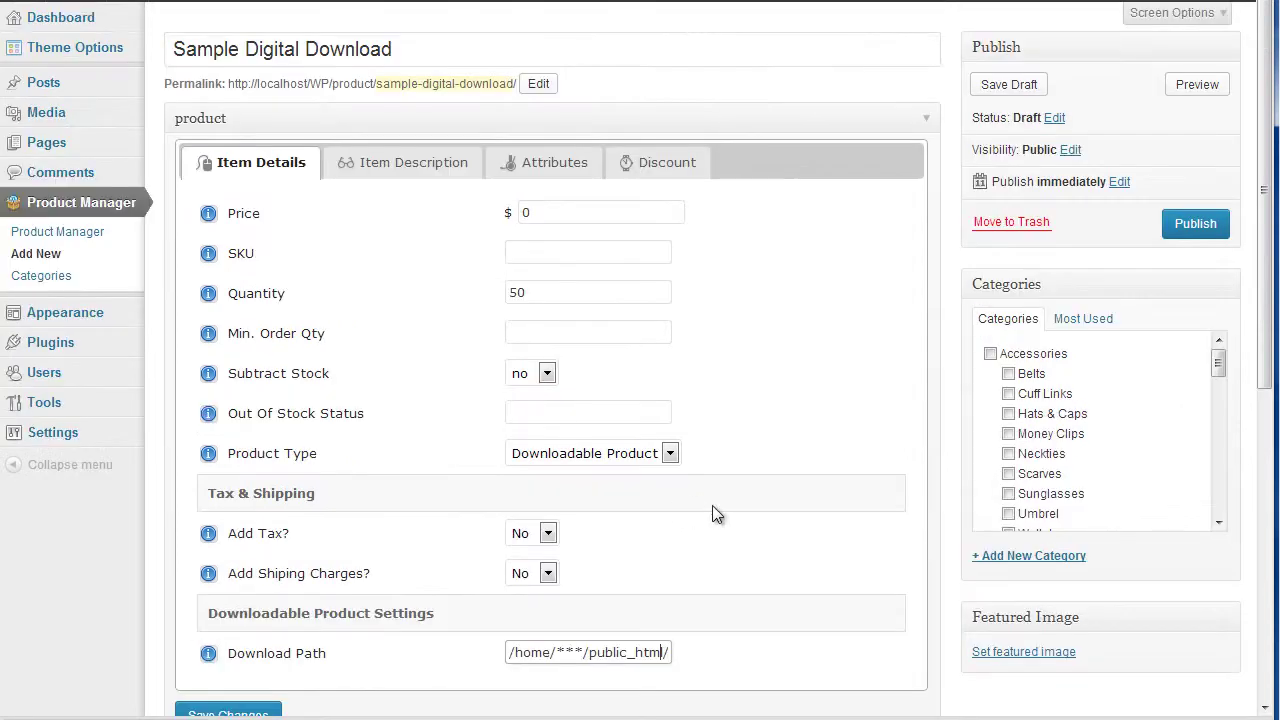
Step: Put the product in Accessories and copy its title into the short and main descriptions
{"action": "left_click", "coordinate": [990, 353]}
{"action": "left_click", "coordinate": [430, 165]}
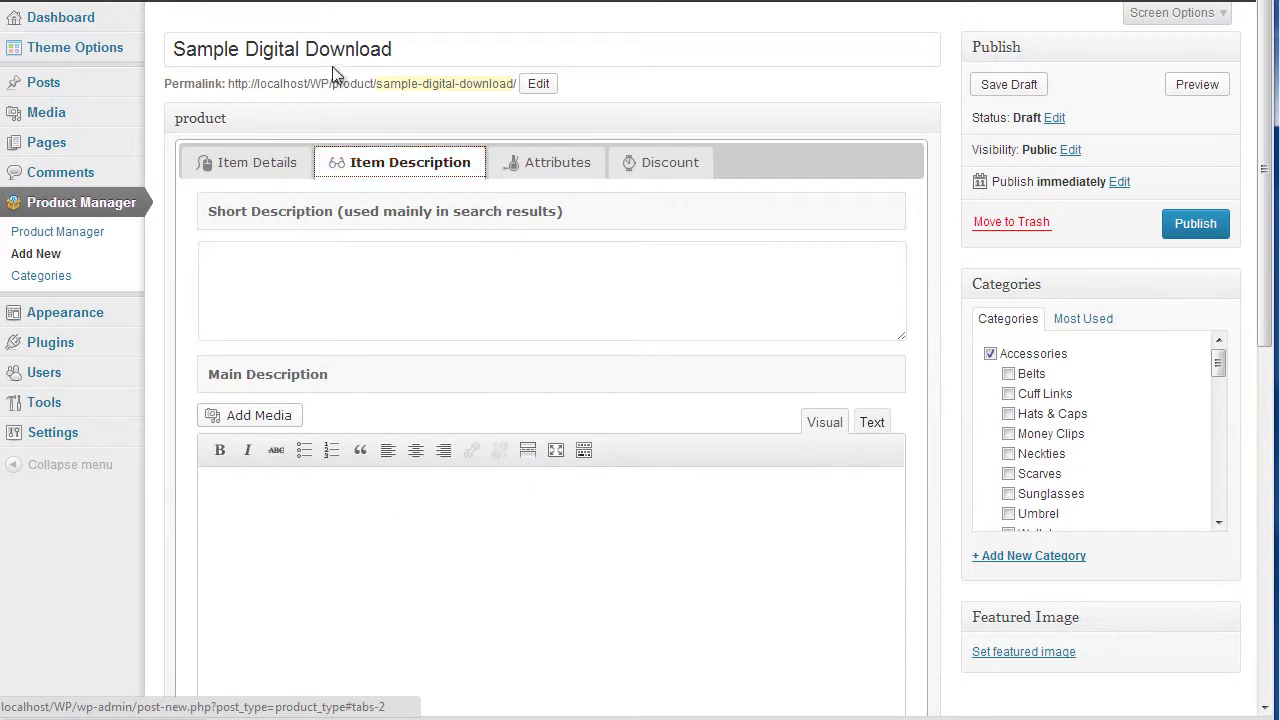
{"action": "left_click", "coordinate": [370, 50]}
{"action": "key", "text": "ctrl+a"}
{"action": "key", "text": "ctrl+c"}
{"action": "left_click", "coordinate": [446, 314]}
{"action": "key", "text": "ctrl+v"}
{"action": "key", "text": "ctrl+v"}
{"action": "key", "text": "ctrl+v"}
{"action": "key", "text": "ctrl+v"}
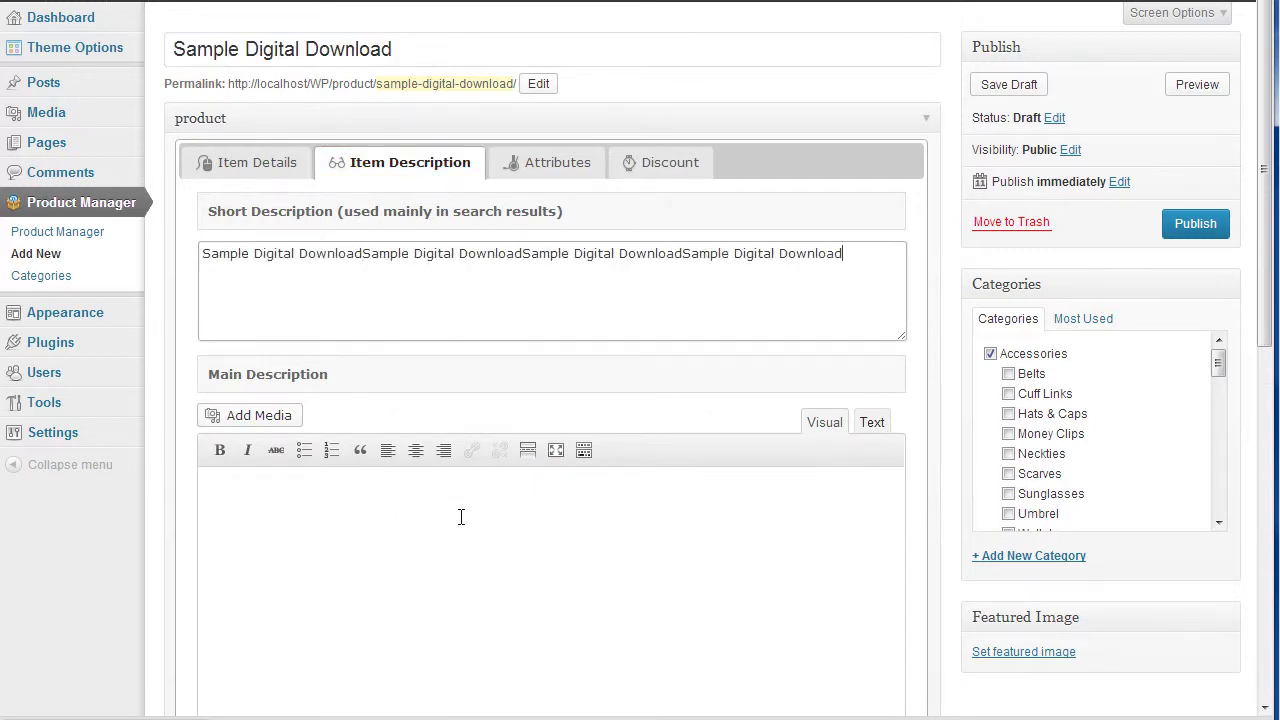
{"action": "left_click", "coordinate": [460, 517]}
{"action": "key", "text": "ctrl+v"}
{"action": "key", "text": "ctrl+v"}
{"action": "key", "text": "ctrl+v"}
{"action": "left_click", "coordinate": [578, 296]}
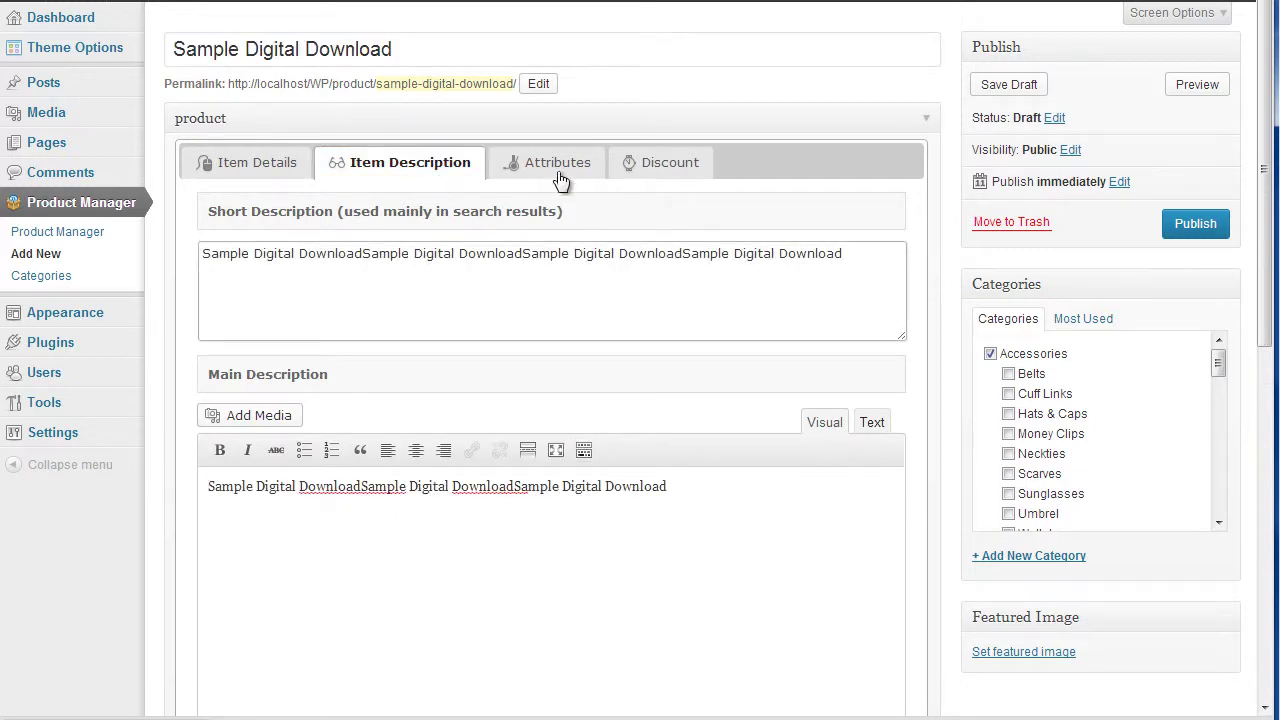
Step: Upload ebook.jpg as the featured image and publish the product
{"action": "scroll", "coordinate": [1040, 500], "scroll_direction": "down", "scroll_amount": 2}
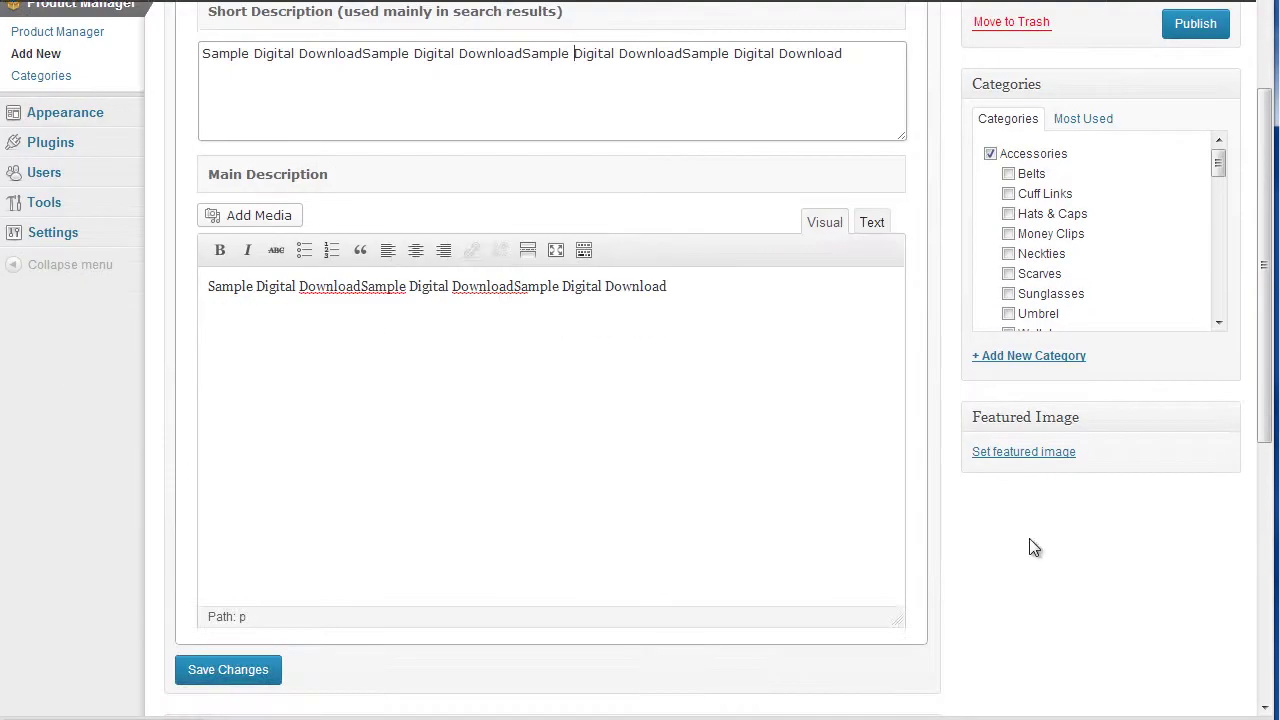
{"action": "left_click", "coordinate": [990, 452]}
{"action": "left_click", "coordinate": [88, 62]}
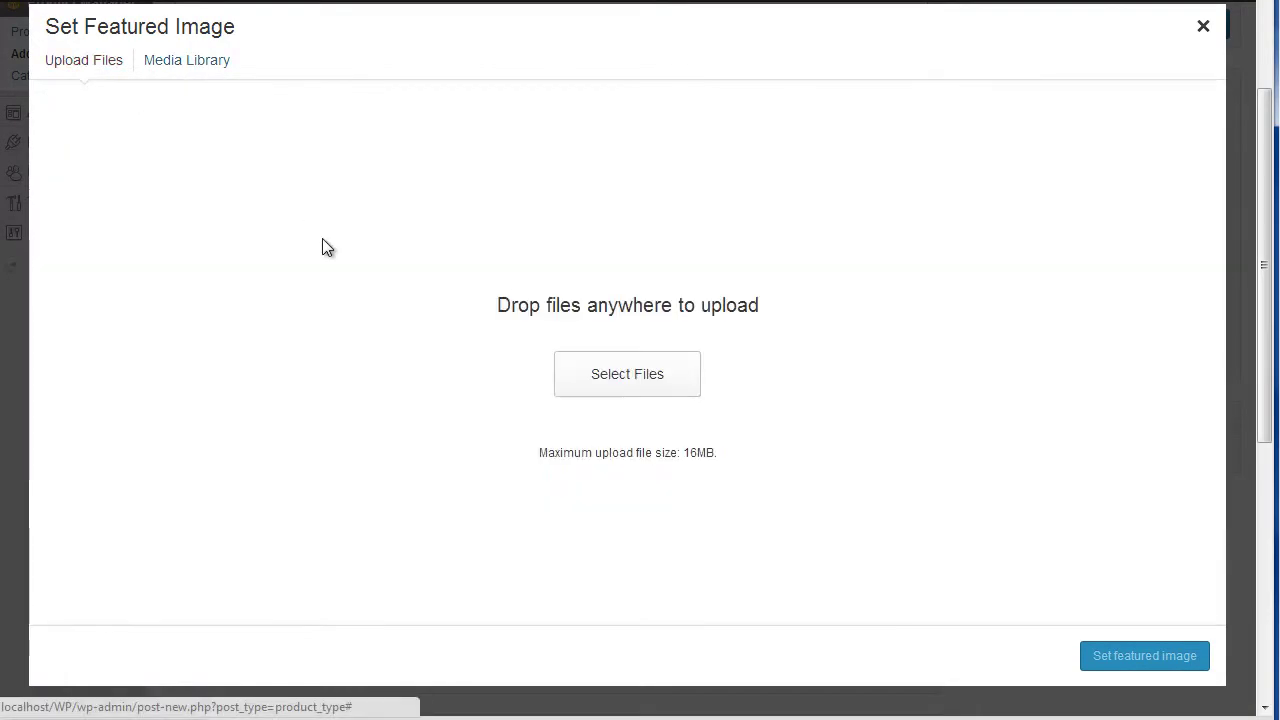
{"action": "left_click", "coordinate": [626, 390]}
{"action": "double_click", "coordinate": [340, 40]}
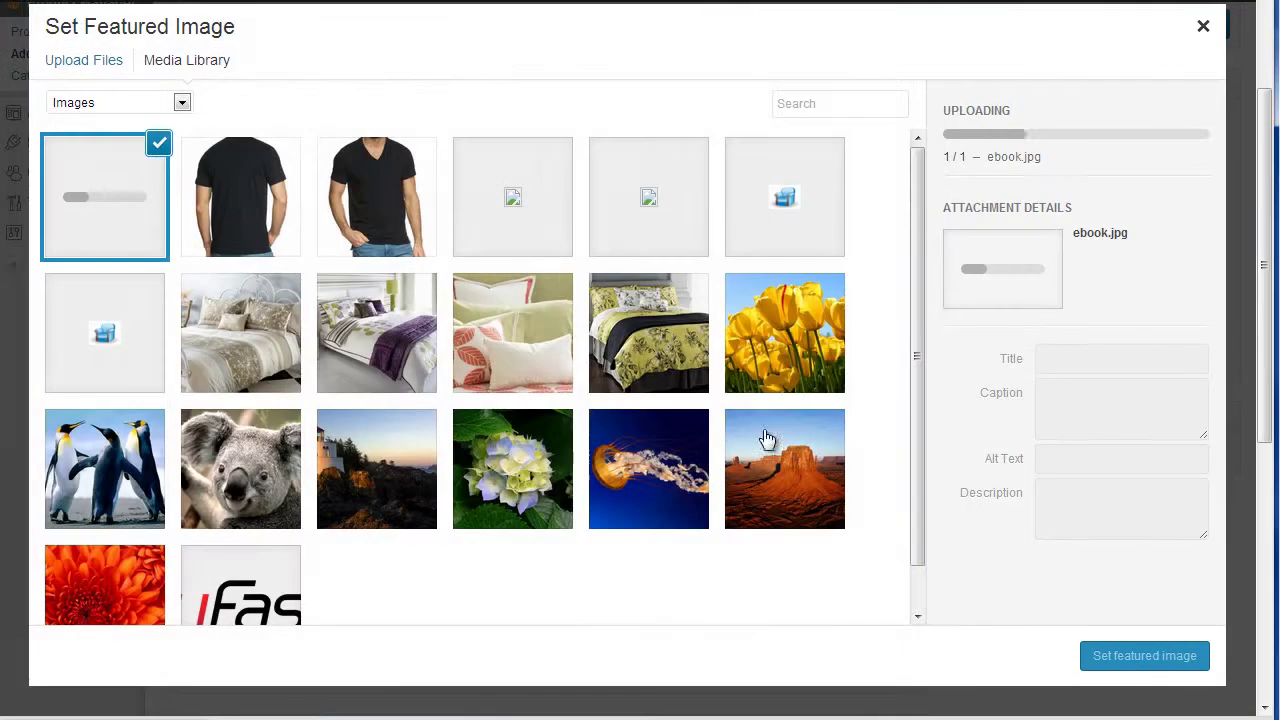
{"action": "left_click", "coordinate": [1134, 662]}
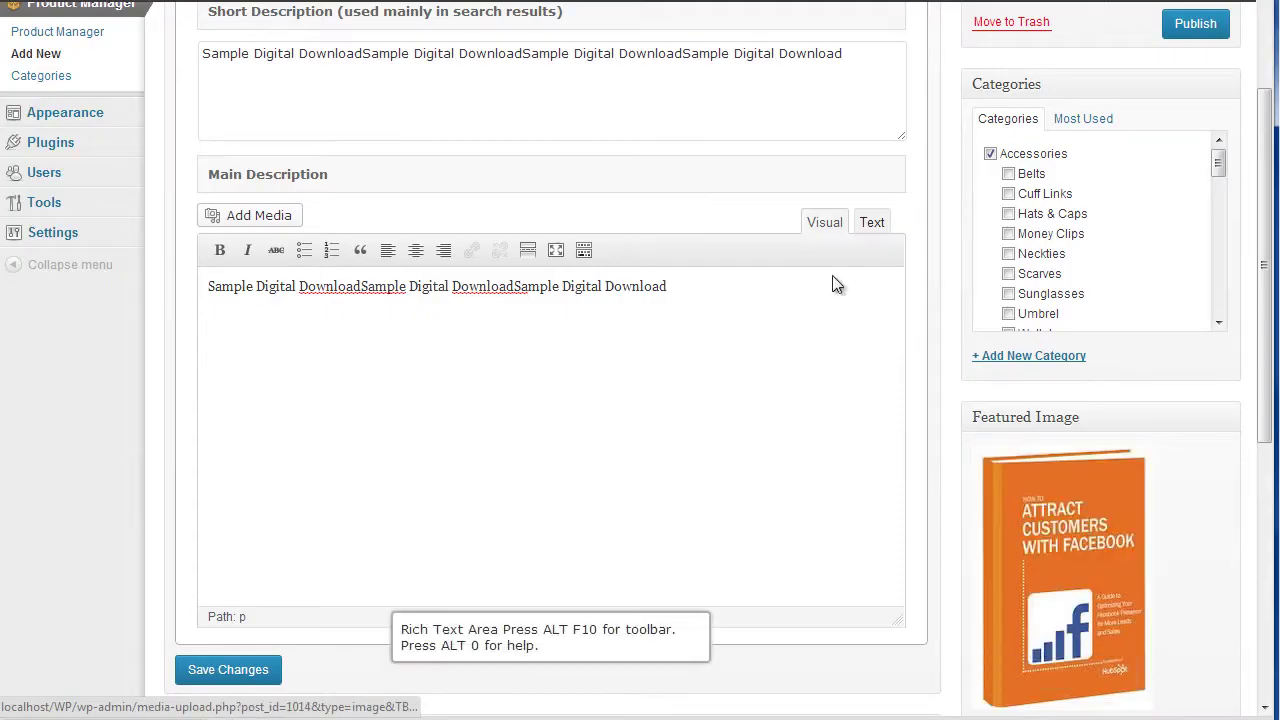
{"action": "scroll", "coordinate": [838, 285], "scroll_direction": "up", "scroll_amount": 4}
{"action": "left_click", "coordinate": [1198, 228]}
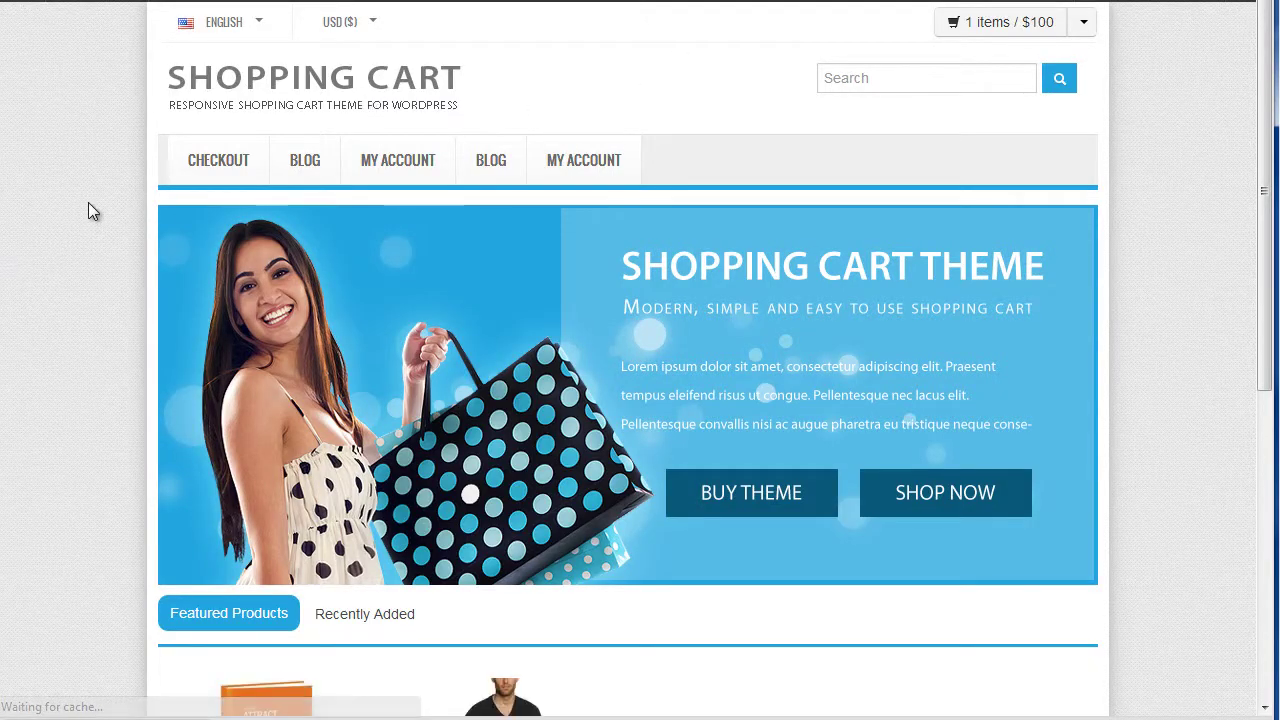
Step: Open the Sample Digital Download page from the storefront to check it as a free download
{"action": "scroll", "coordinate": [86, 209], "scroll_direction": "down", "scroll_amount": 3}
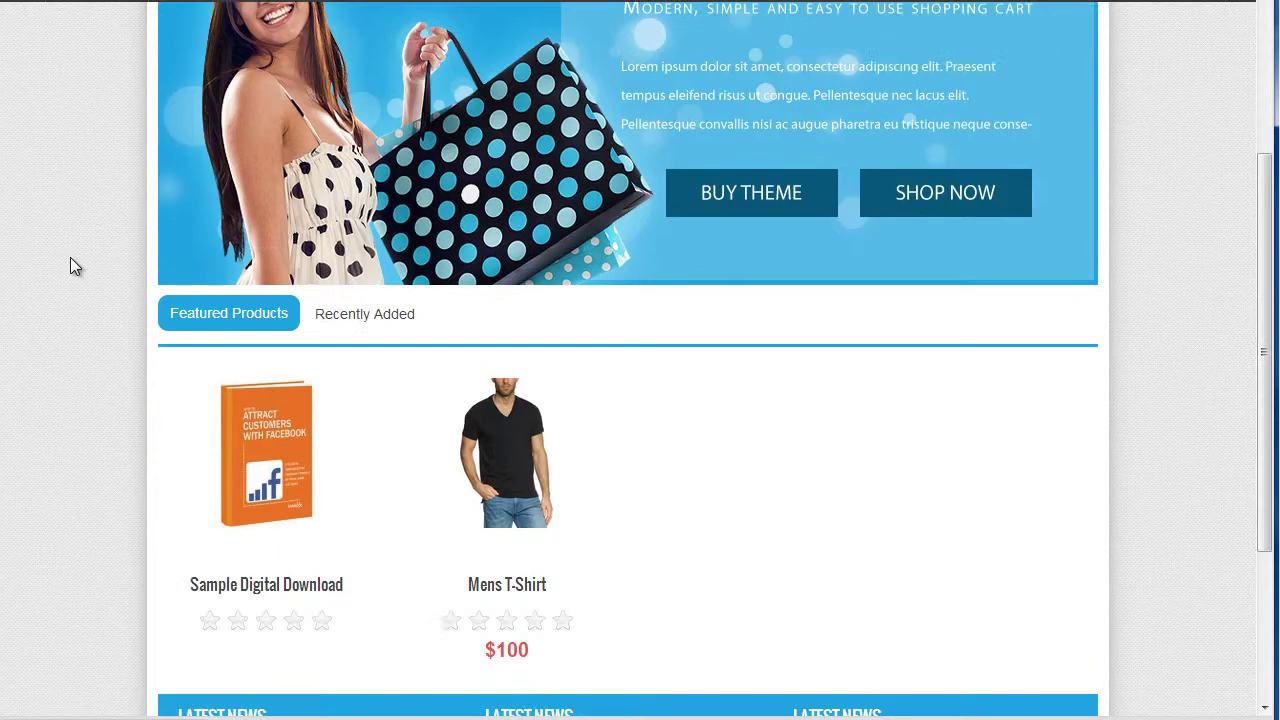
{"action": "mouse_move", "coordinate": [534, 486]}
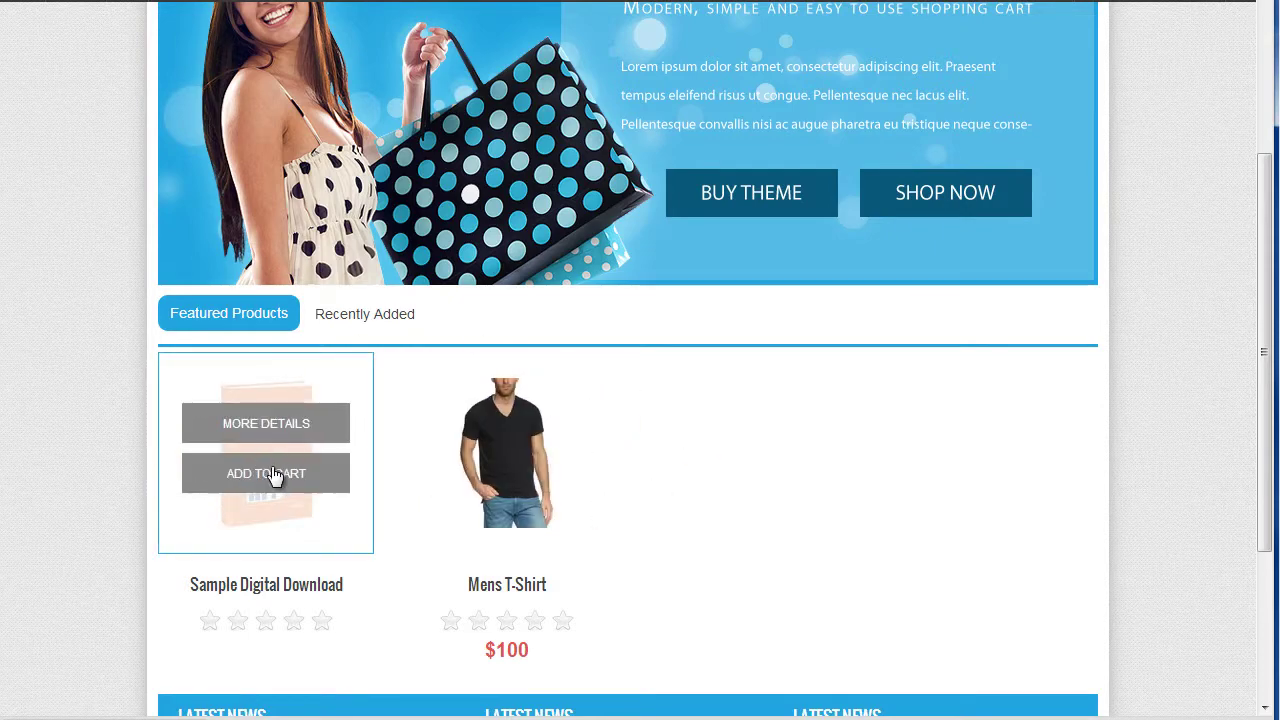
{"action": "left_click", "coordinate": [277, 430]}
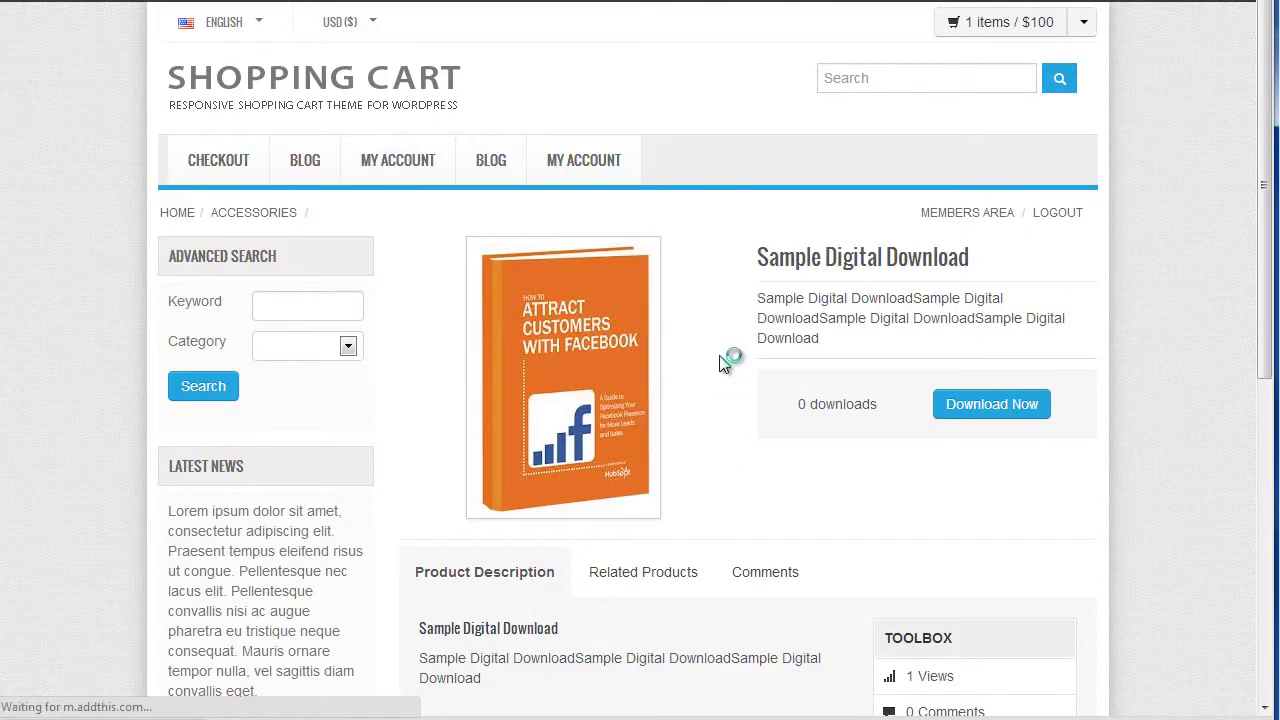
{"action": "scroll", "coordinate": [700, 288], "scroll_direction": "down", "scroll_amount": 1}
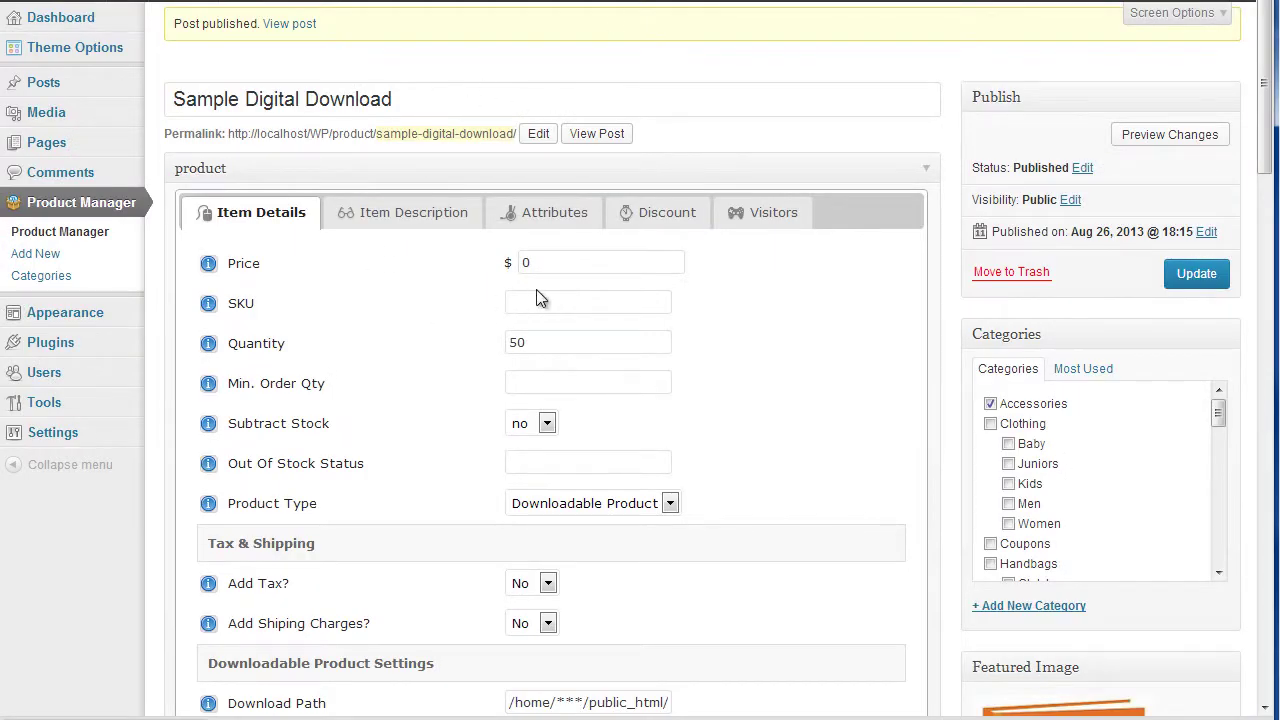
Step: Try Download Now on the free product, which returns a missing-file Download Error
{"action": "double_click", "coordinate": [552, 262]}
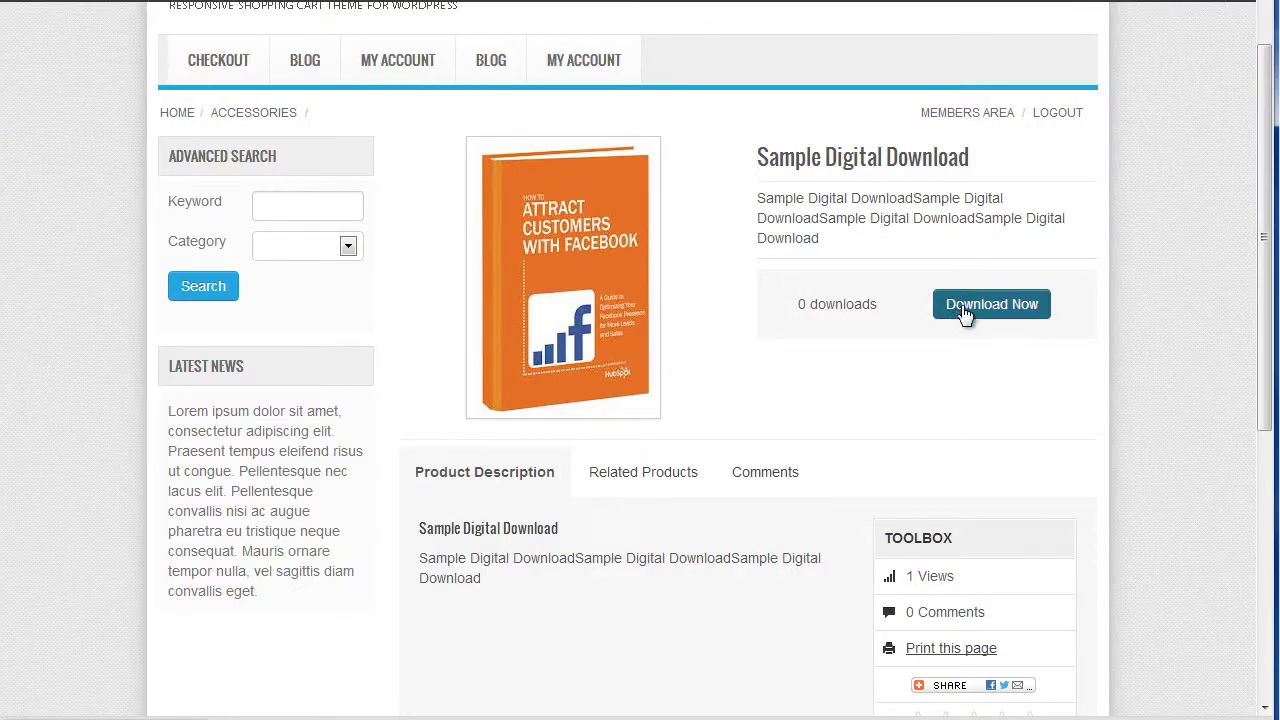
{"action": "scroll", "coordinate": [950, 340], "scroll_direction": "up", "scroll_amount": 1}
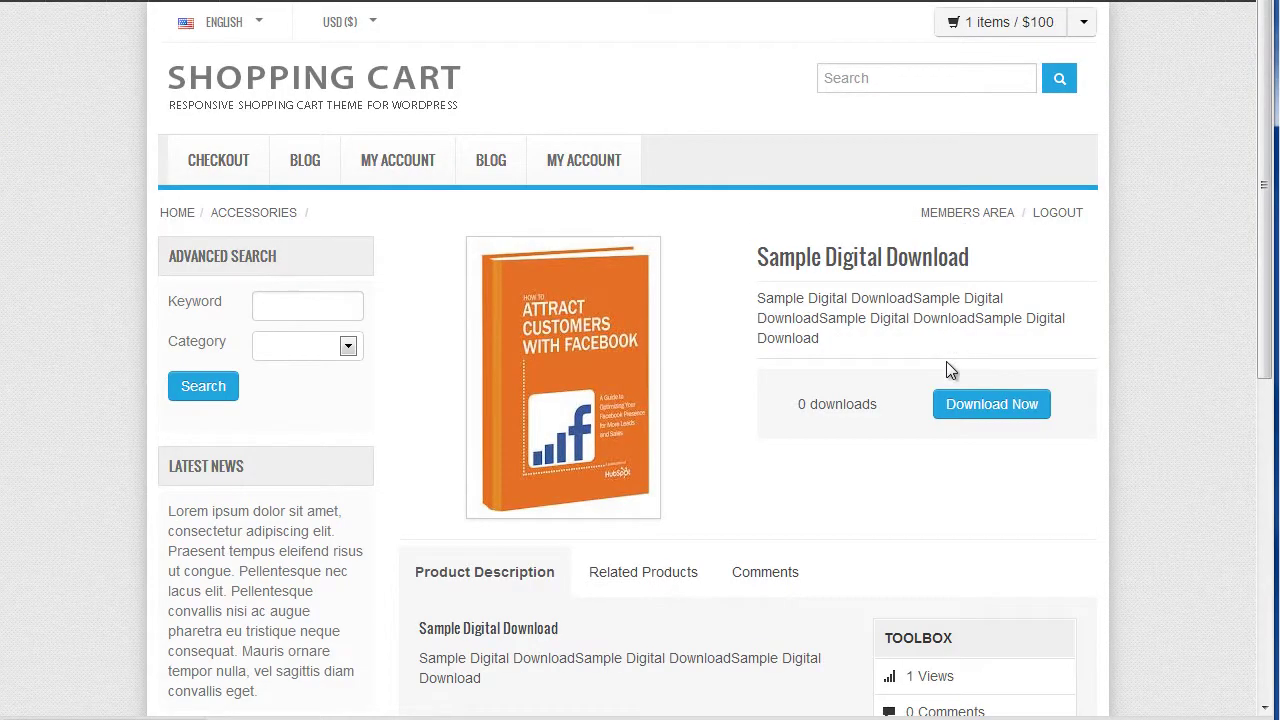
{"action": "left_click", "coordinate": [991, 405]}
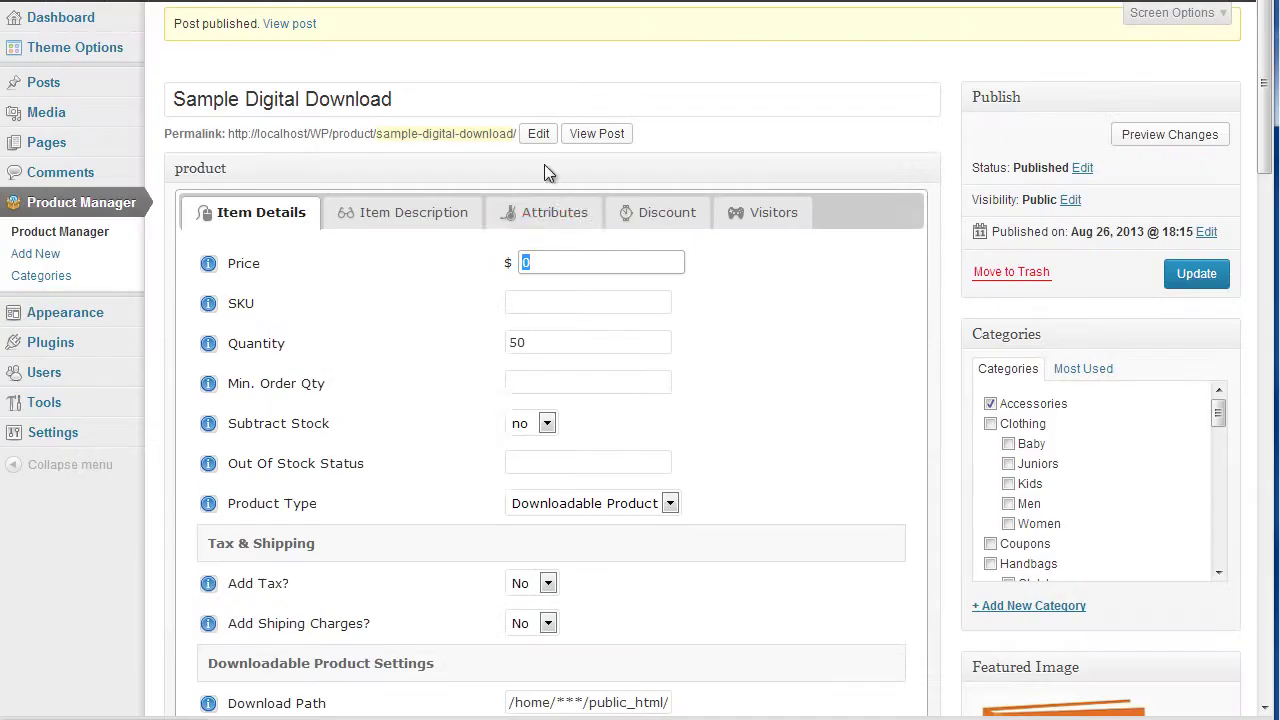
Step: Inspect the text of the product's Download Path field
{"action": "scroll", "coordinate": [548, 465], "scroll_direction": "down", "scroll_amount": 3}
{"action": "left_click", "coordinate": [544, 402]}
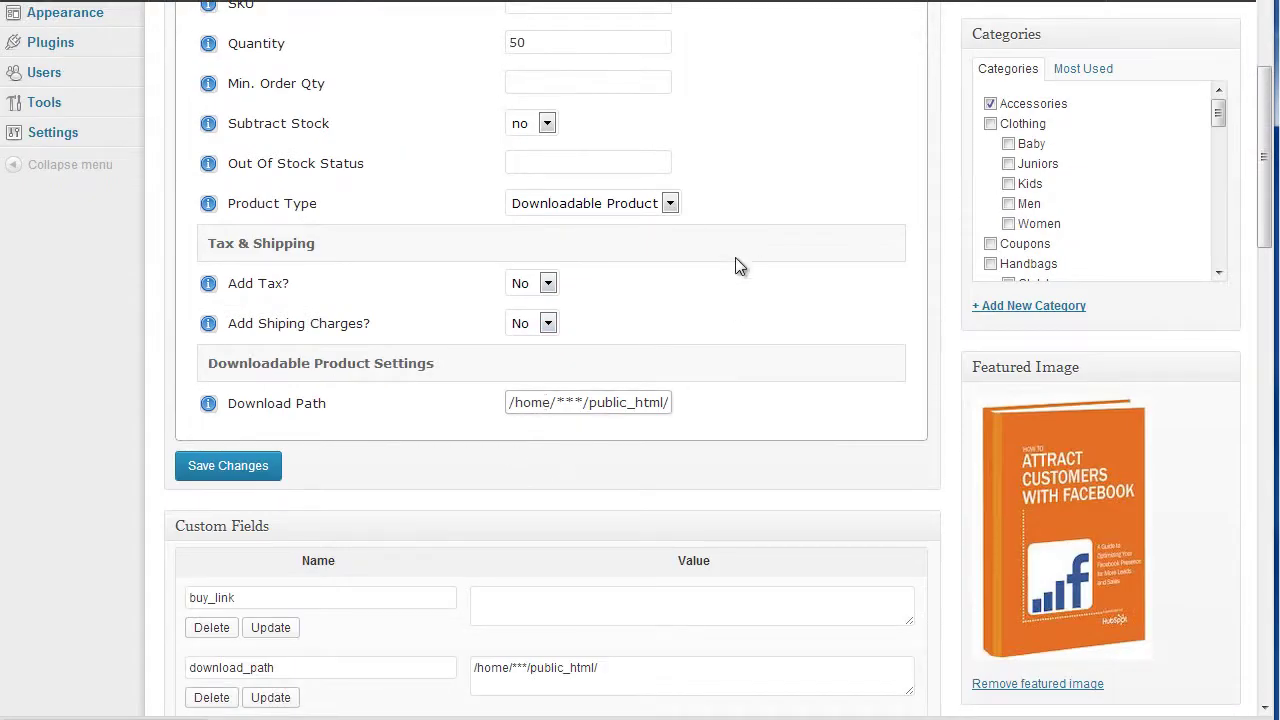
{"action": "left_click_drag", "start_coordinate": [585, 405], "coordinate": [510, 403]}
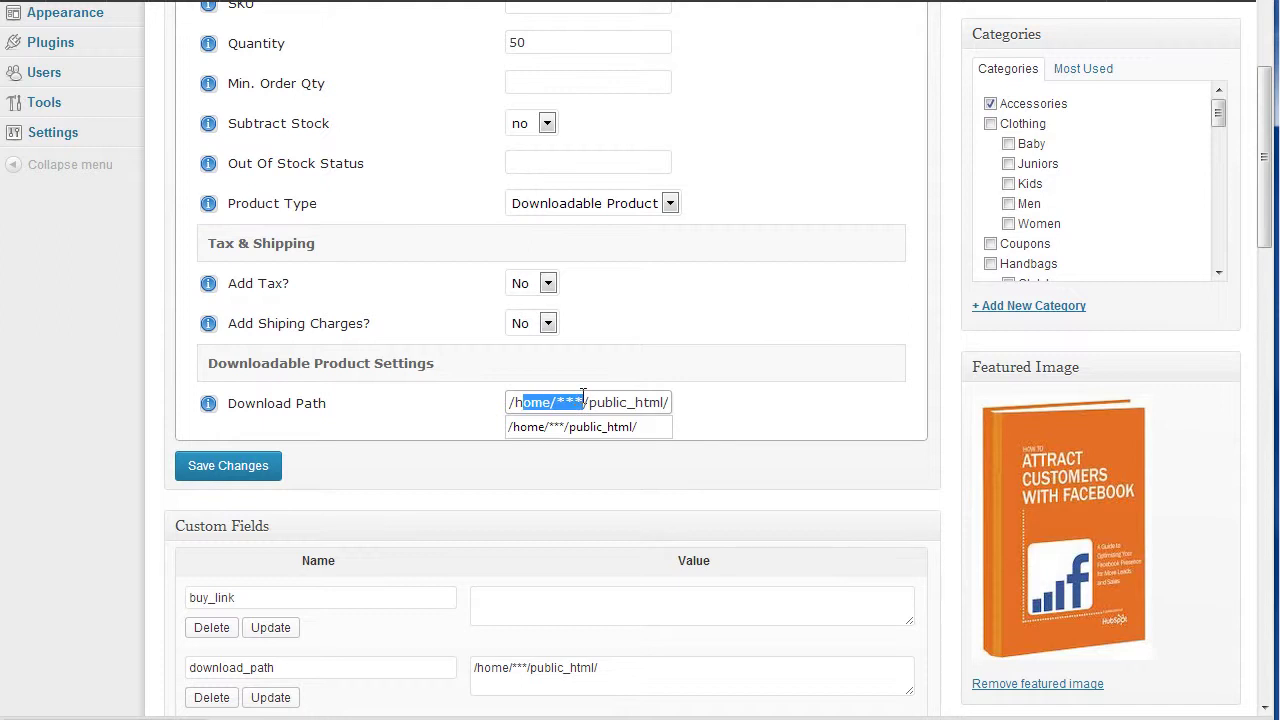
{"action": "left_click", "coordinate": [628, 378]}
{"action": "left_click_drag", "start_coordinate": [648, 402], "coordinate": [714, 409]}
{"action": "left_click", "coordinate": [657, 400]}
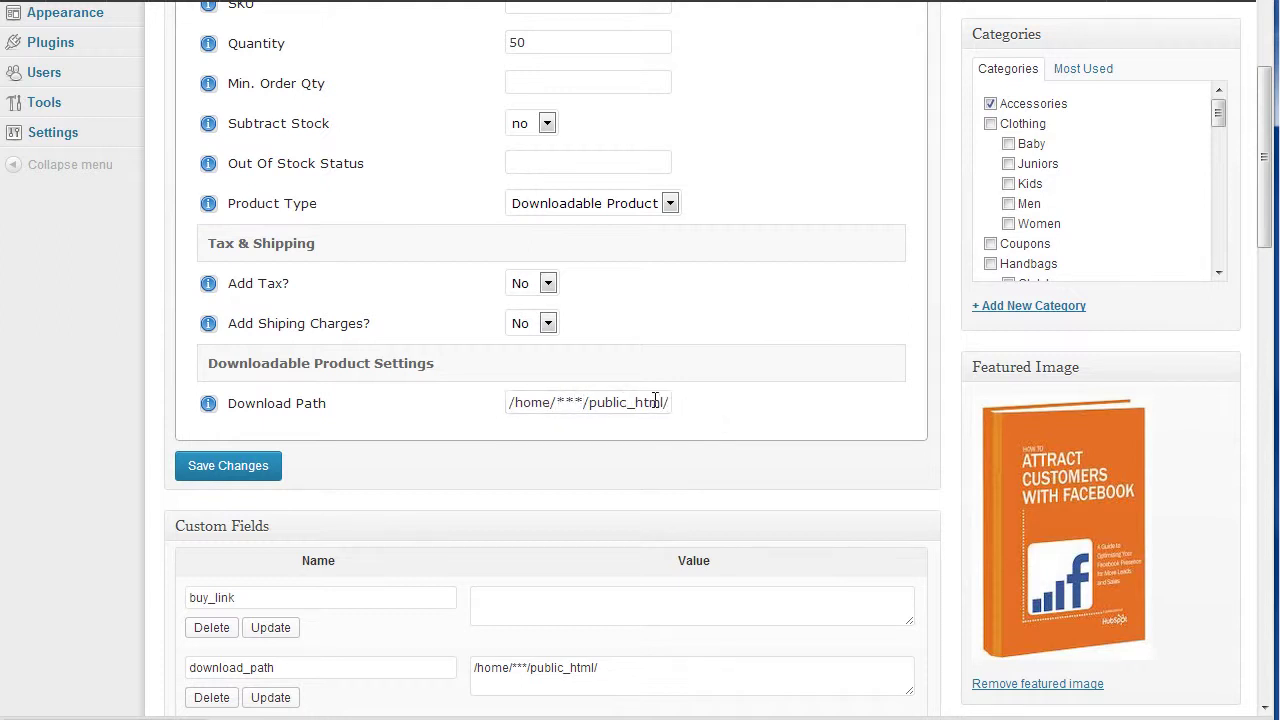
{"action": "left_click", "coordinate": [628, 402]}
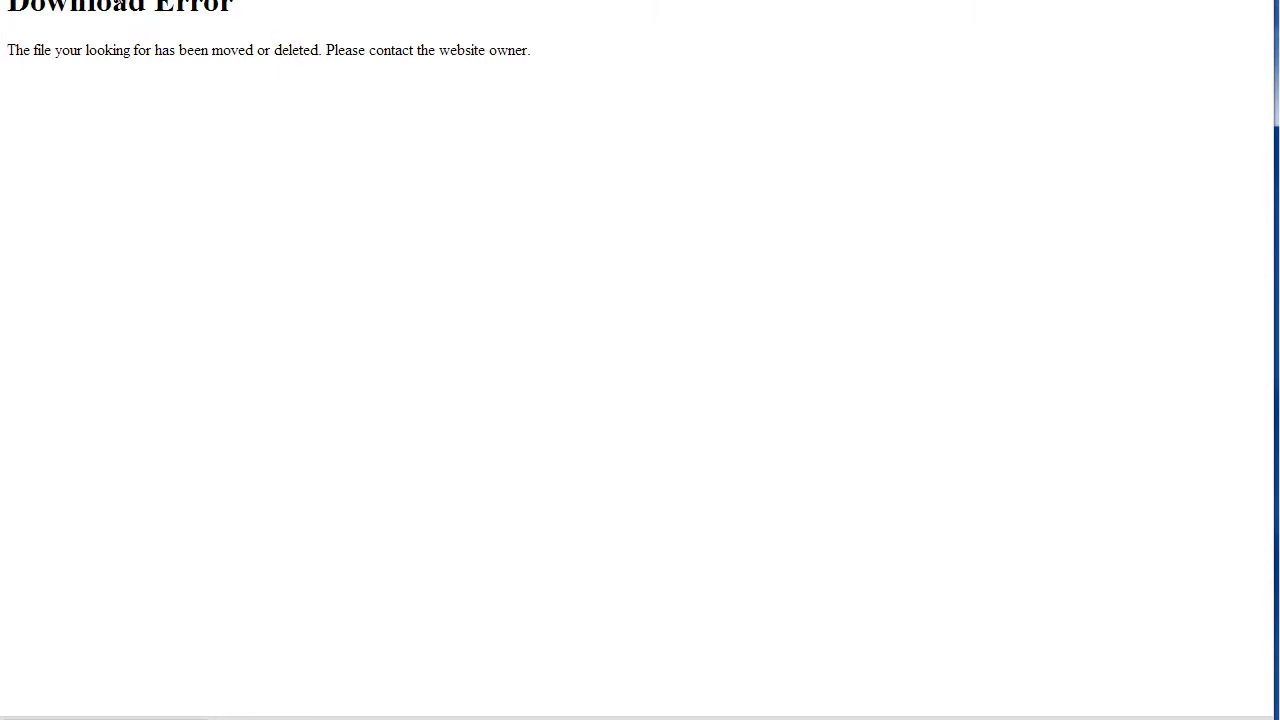
Step: Switch back and forth between the shop page and the edit screen, ending on the edit screen
{"action": "key", "text": "alt+Left"}
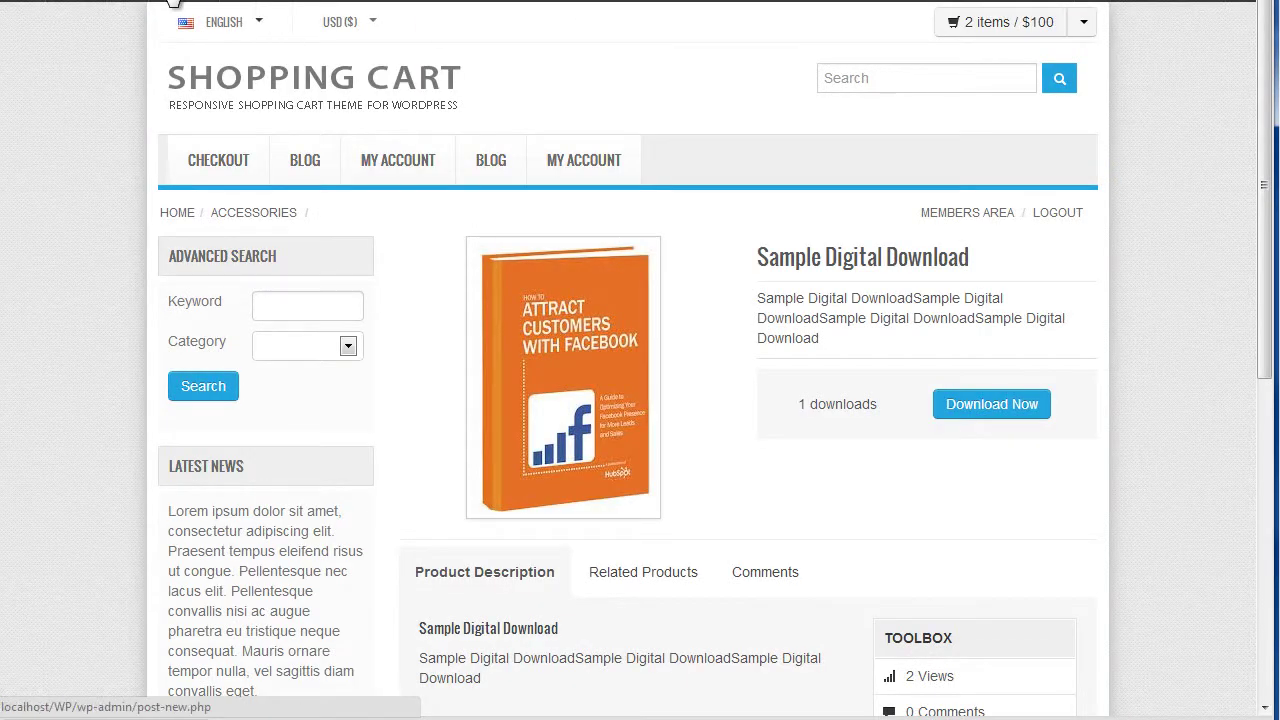
{"action": "key", "text": "alt+Left"}
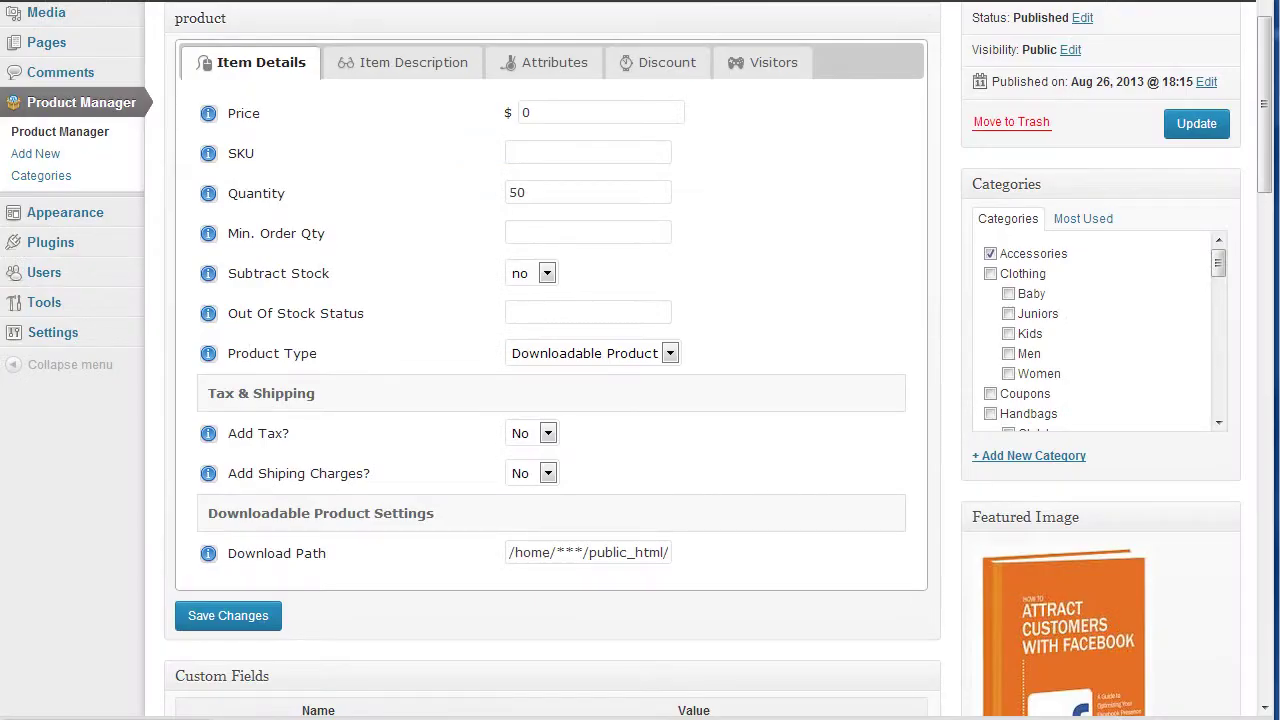
{"action": "key", "text": "alt+Right"}
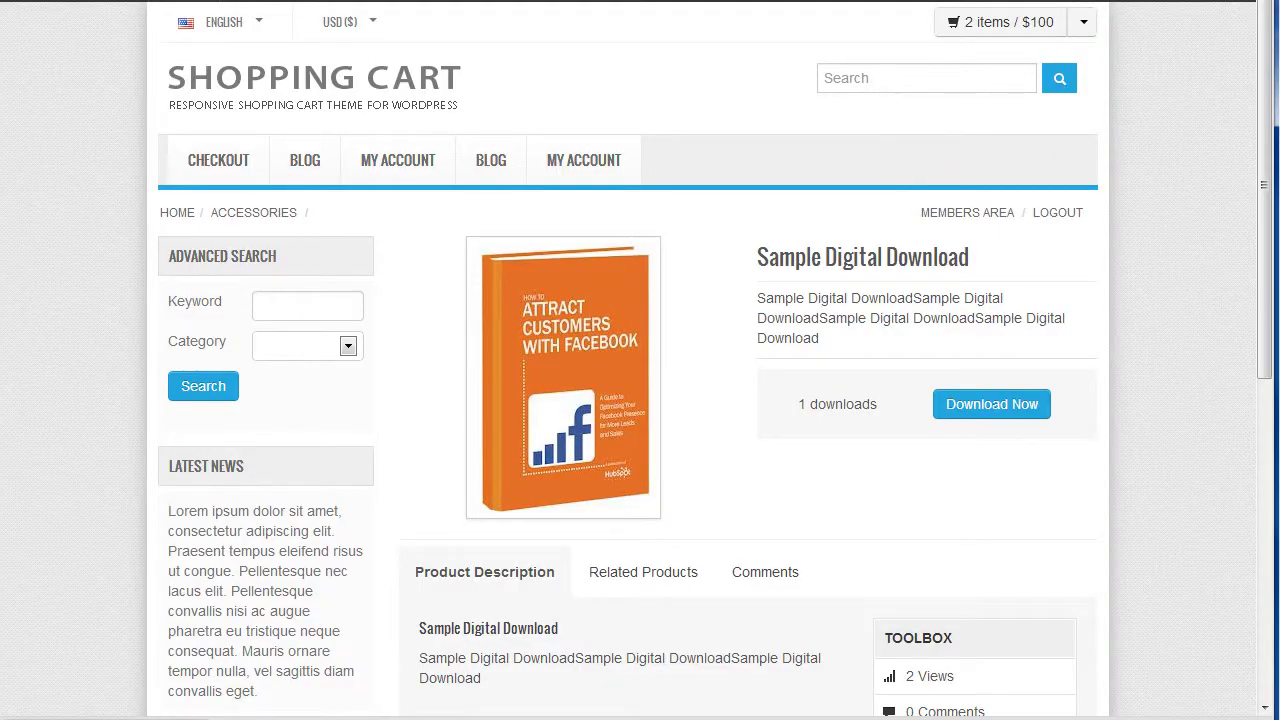
{"action": "key", "text": "alt+Left"}
{"action": "scroll", "coordinate": [570, 235], "scroll_direction": "up", "scroll_amount": 1}
{"action": "key", "text": "alt+Right"}
{"action": "key", "text": "alt+Left"}
Step: Change the price to 100, update the product, and view it in the shop
{"action": "left_click", "coordinate": [500, 213]}
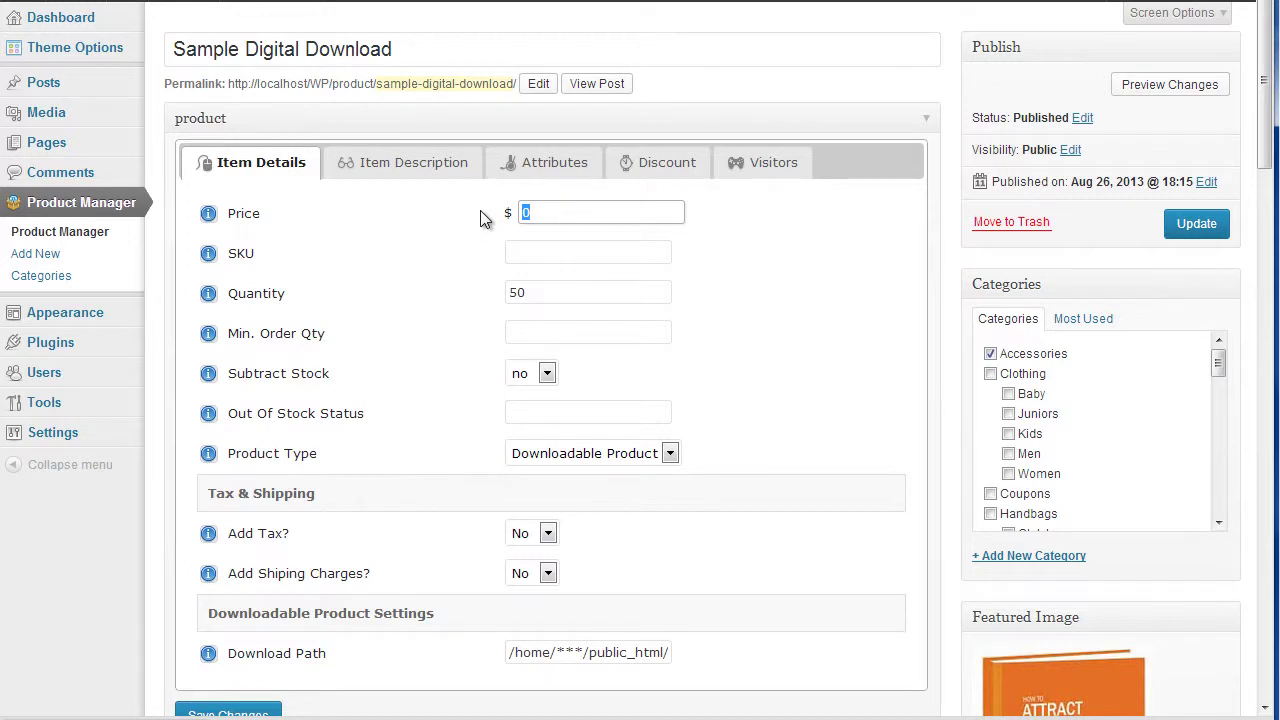
{"action": "type", "text": "100"}
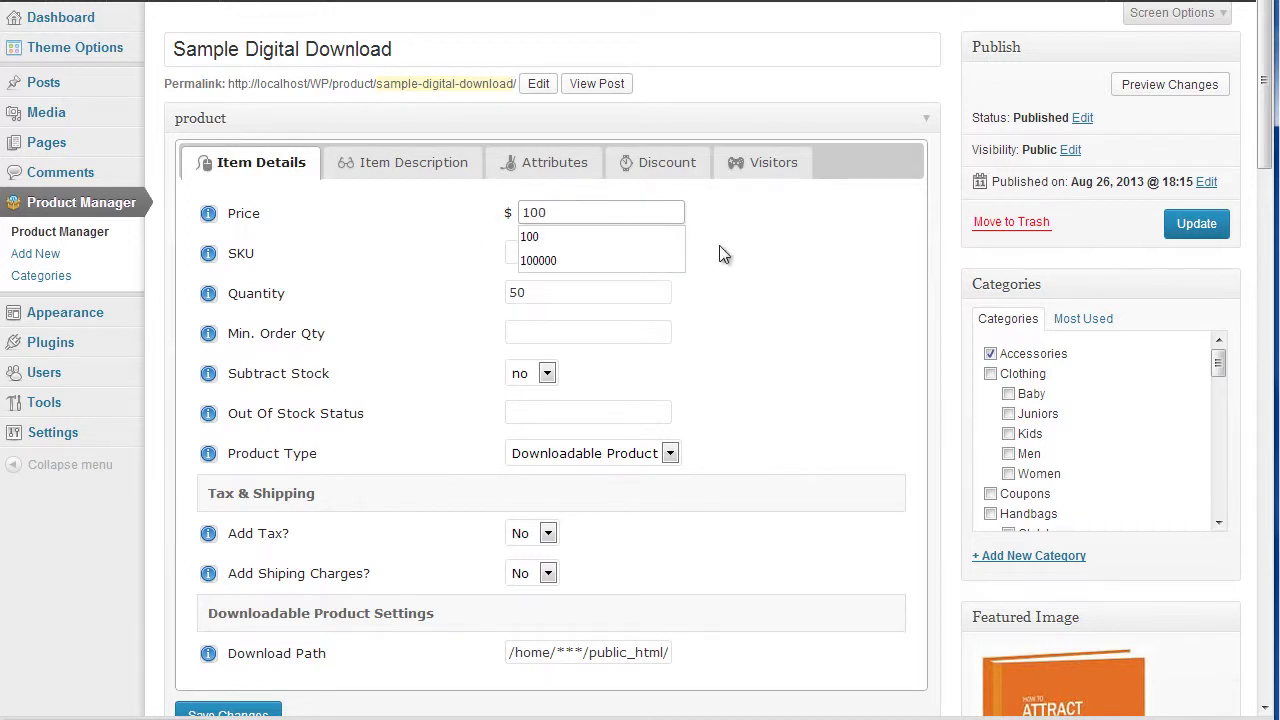
{"action": "left_click", "coordinate": [730, 255]}
{"action": "left_click", "coordinate": [1192, 224]}
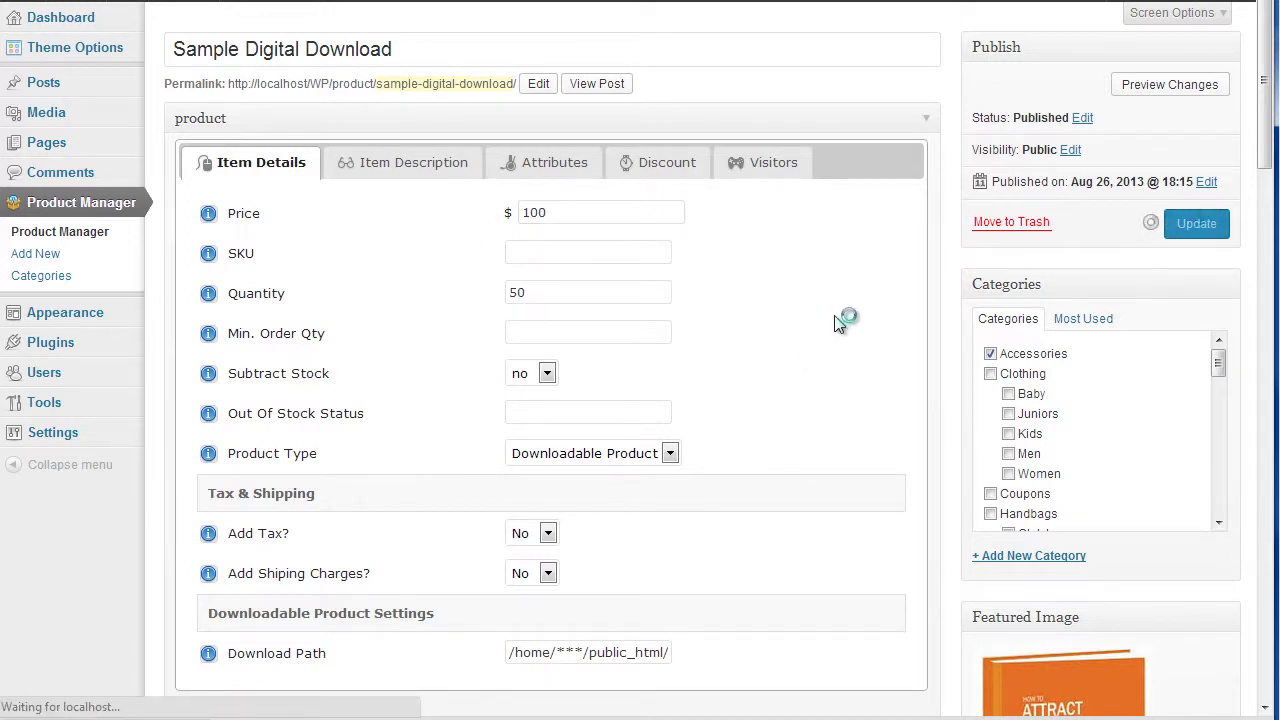
{"action": "left_click", "coordinate": [840, 6]}
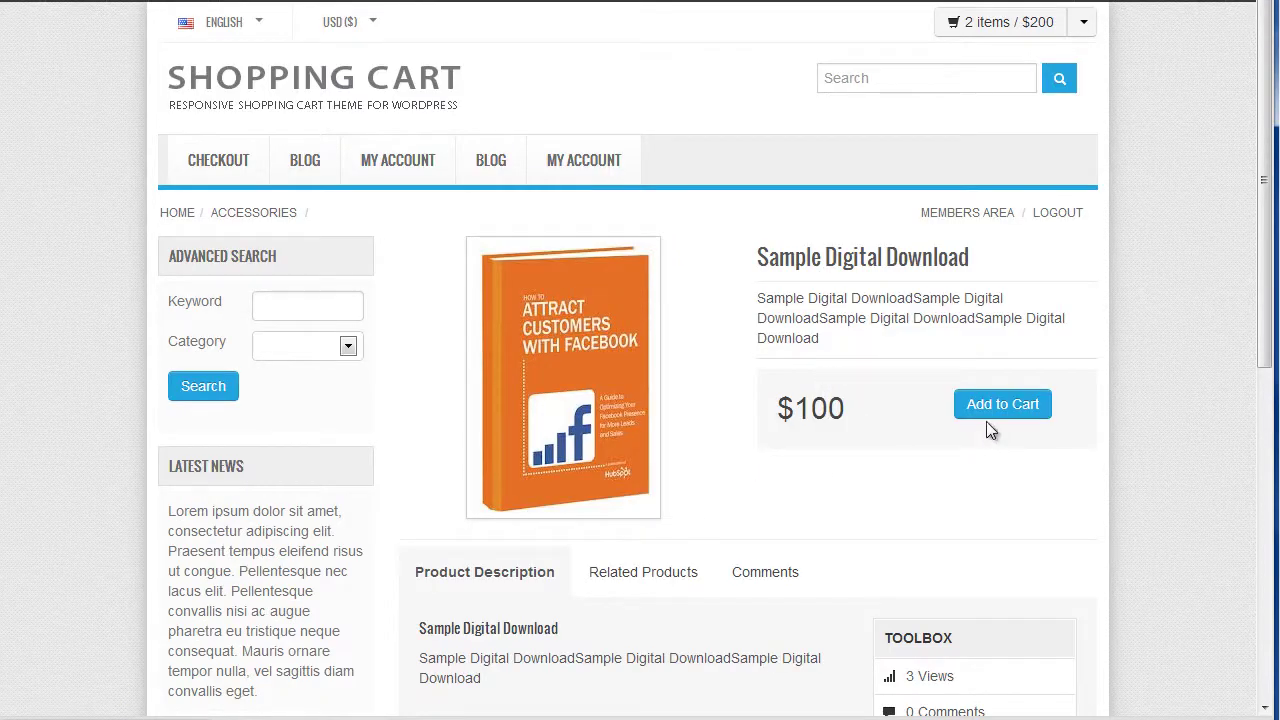
Step: Add Sample Digital Download to the cart and proceed to Checkout Now
{"action": "left_click", "coordinate": [989, 411]}
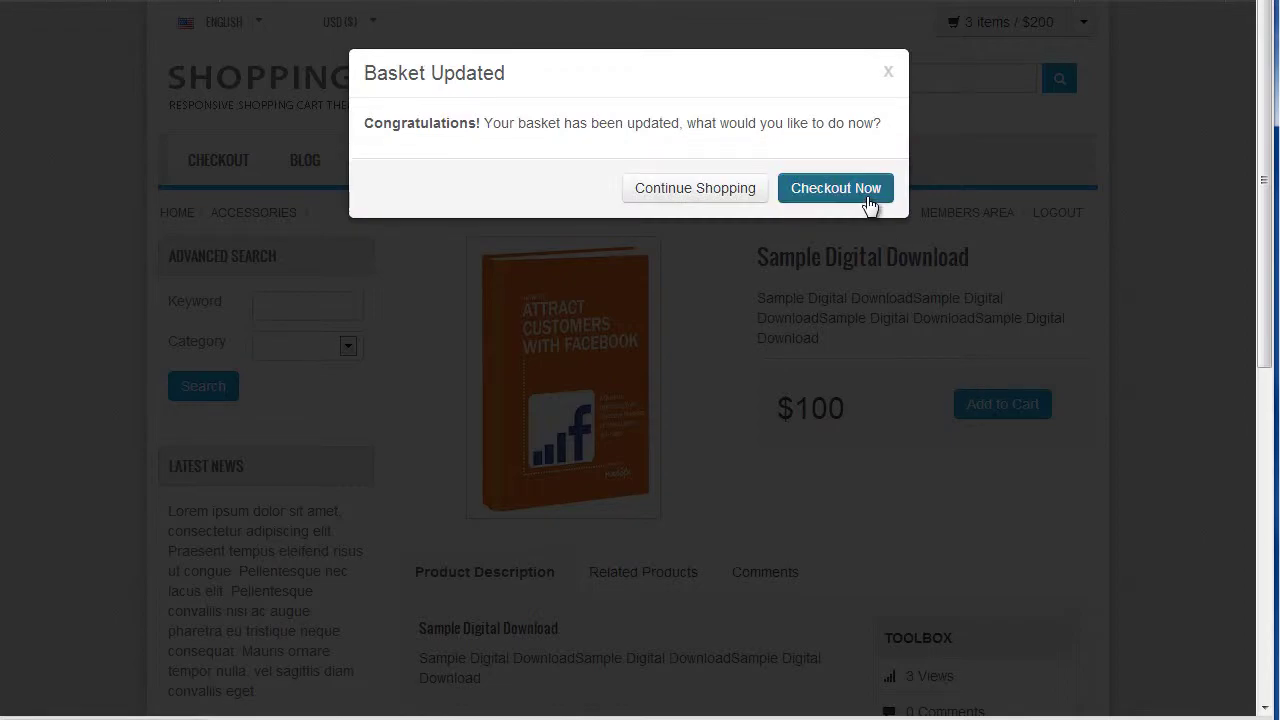
{"action": "left_click", "coordinate": [868, 199]}
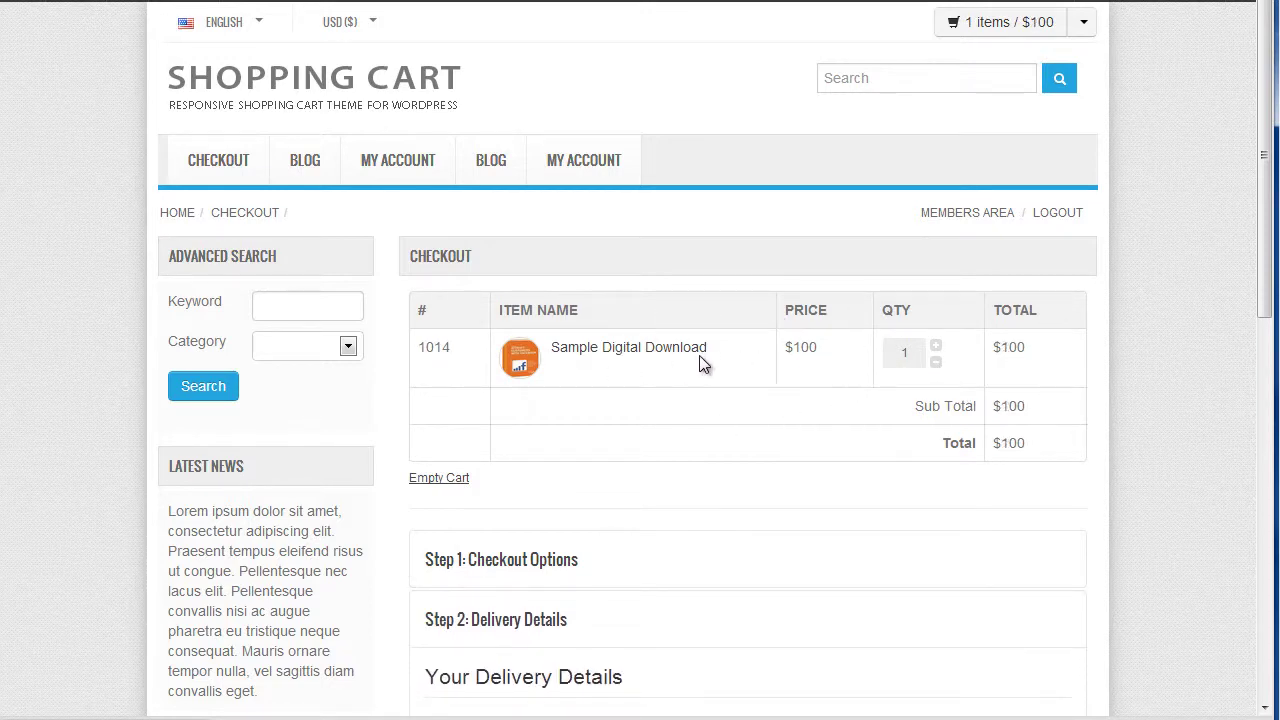
Step: Enter the buyer's first and last name in the delivery form
{"action": "scroll", "coordinate": [1086, 369], "scroll_direction": "down", "scroll_amount": 3}
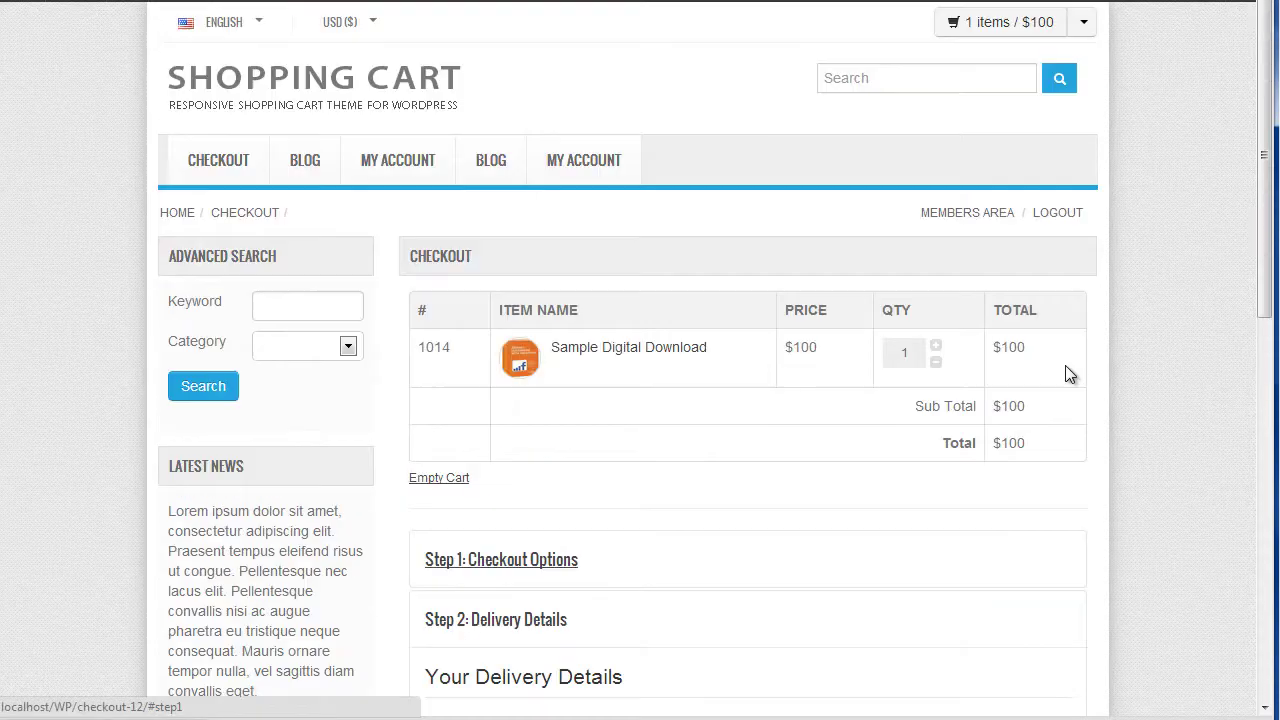
{"action": "scroll", "coordinate": [584, 264], "scroll_direction": "up", "scroll_amount": 1}
{"action": "scroll", "coordinate": [571, 371], "scroll_direction": "down", "scroll_amount": 5}
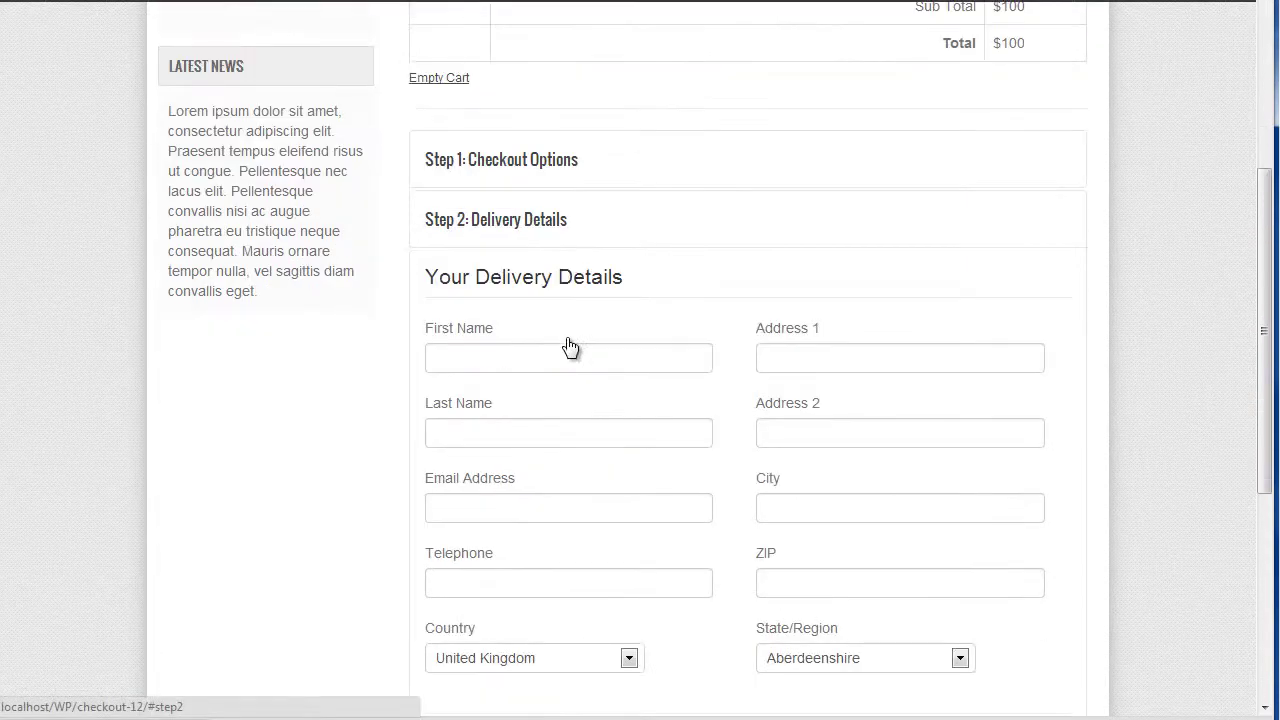
{"action": "scroll", "coordinate": [560, 393], "scroll_direction": "up", "scroll_amount": 2}
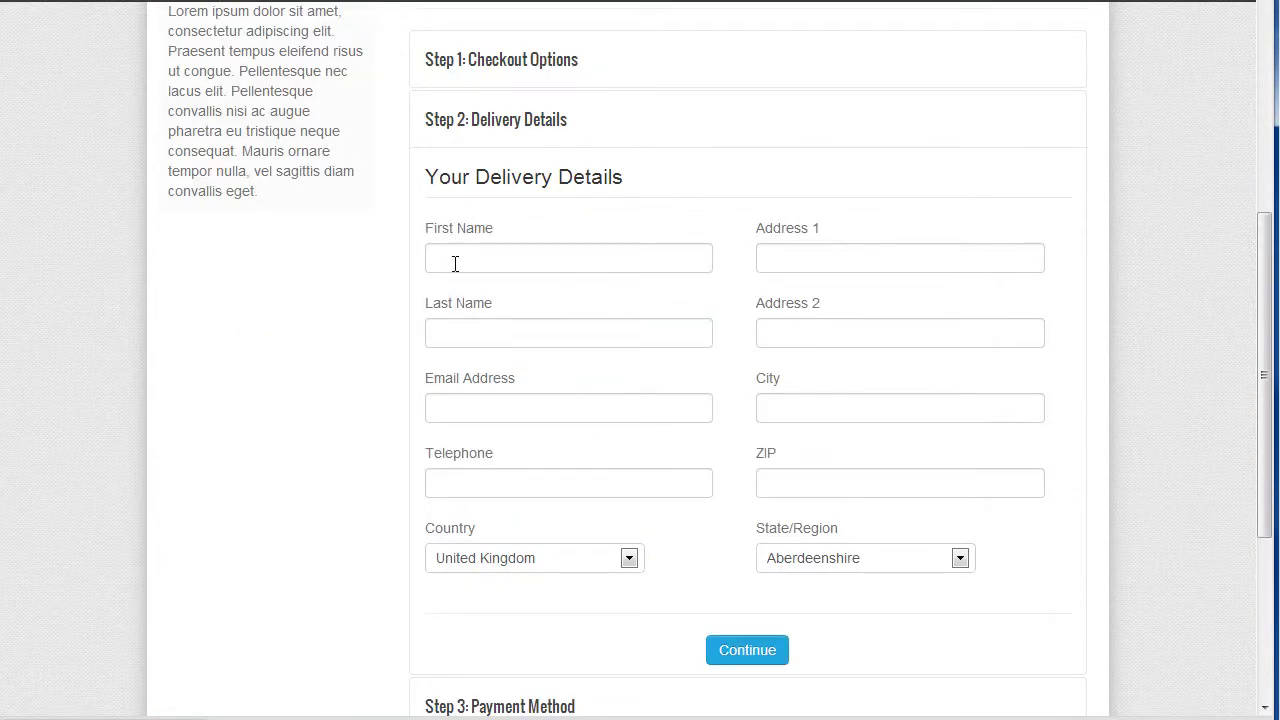
{"action": "left_click", "coordinate": [528, 260]}
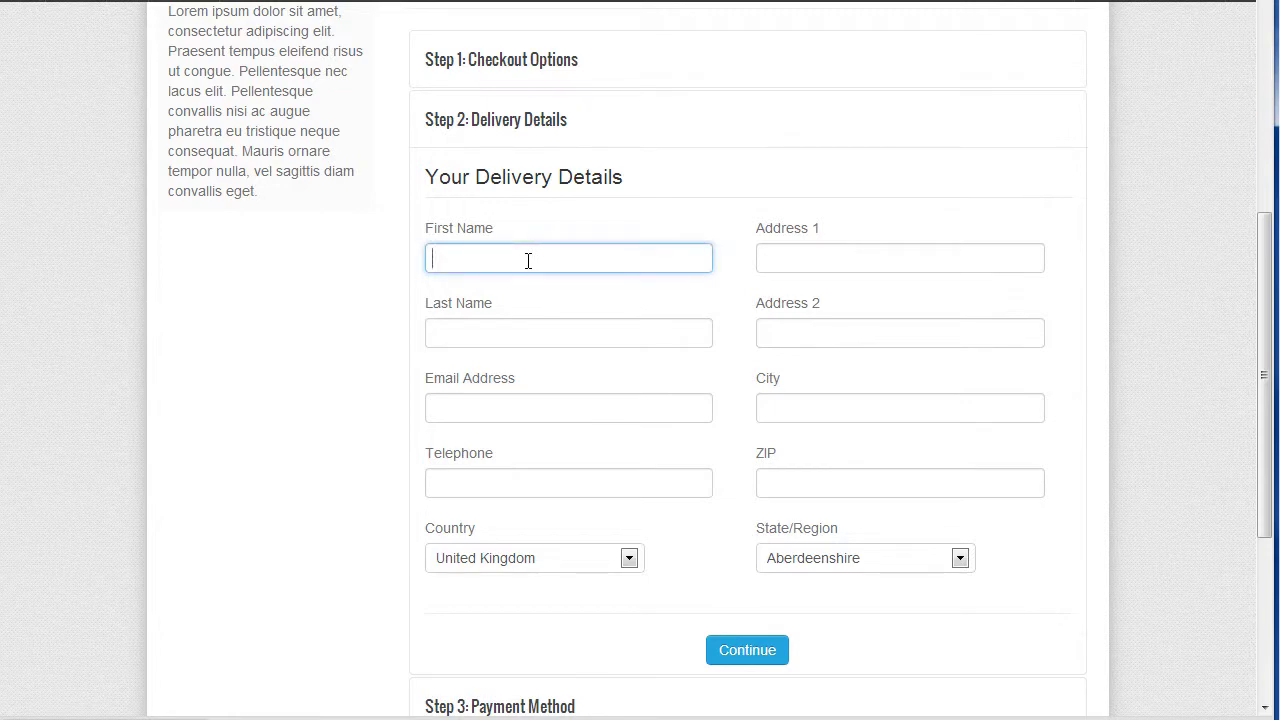
{"action": "type", "text": "John"}
{"action": "key", "text": "Tab"}
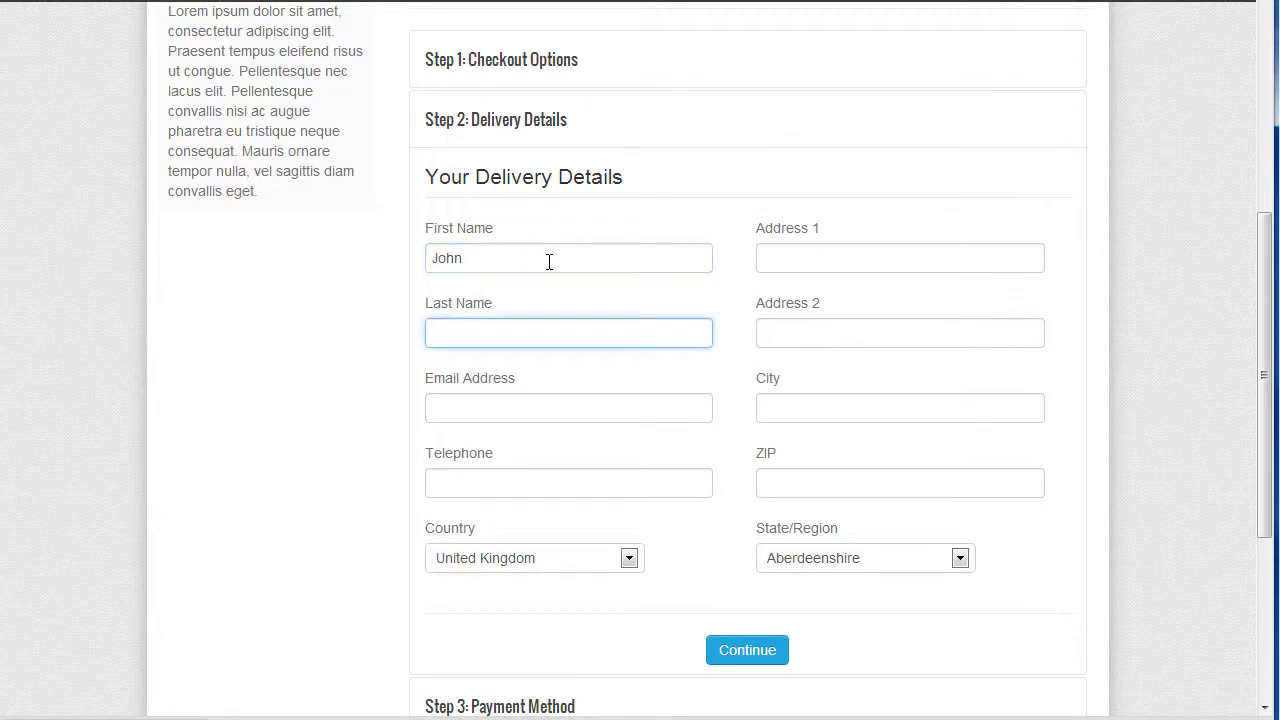
{"action": "type", "text": "Doe"}
Step: Fill in the buyer's e-mail, phone number and address lines
{"action": "key", "text": "Tab"}
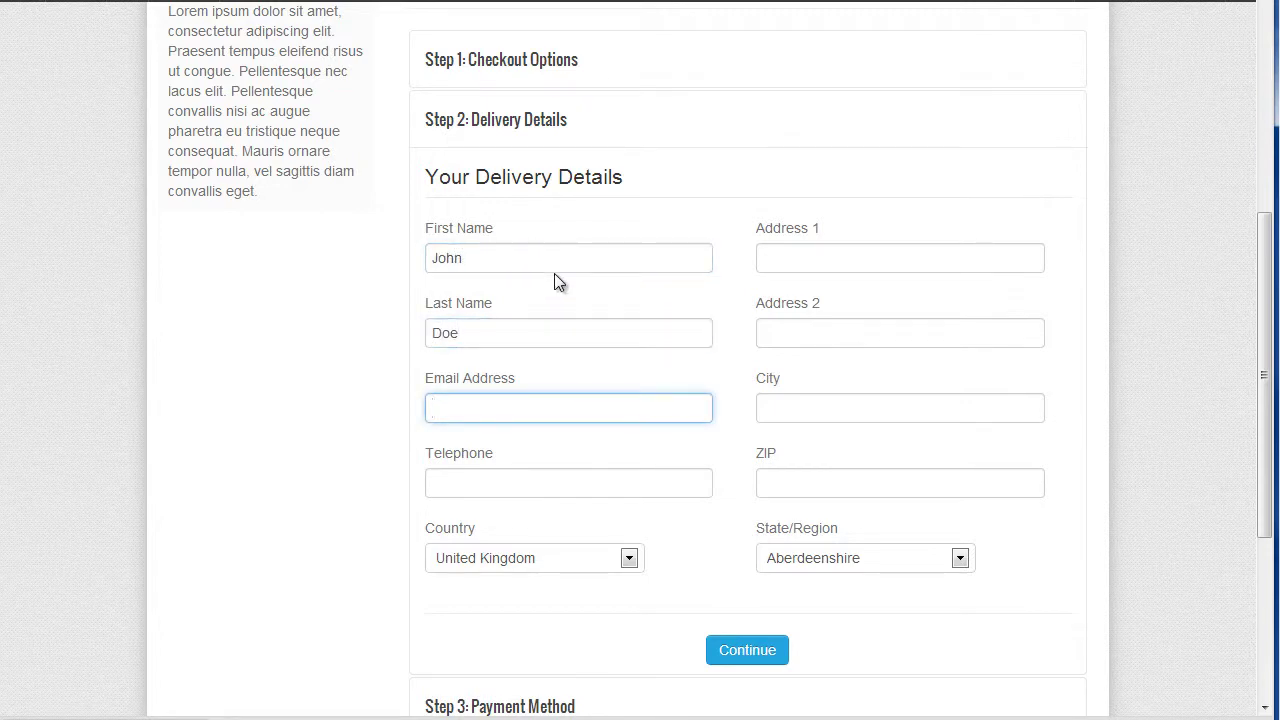
{"action": "type", "text": "me@me.c"}
{"action": "type", "text": "1212"}
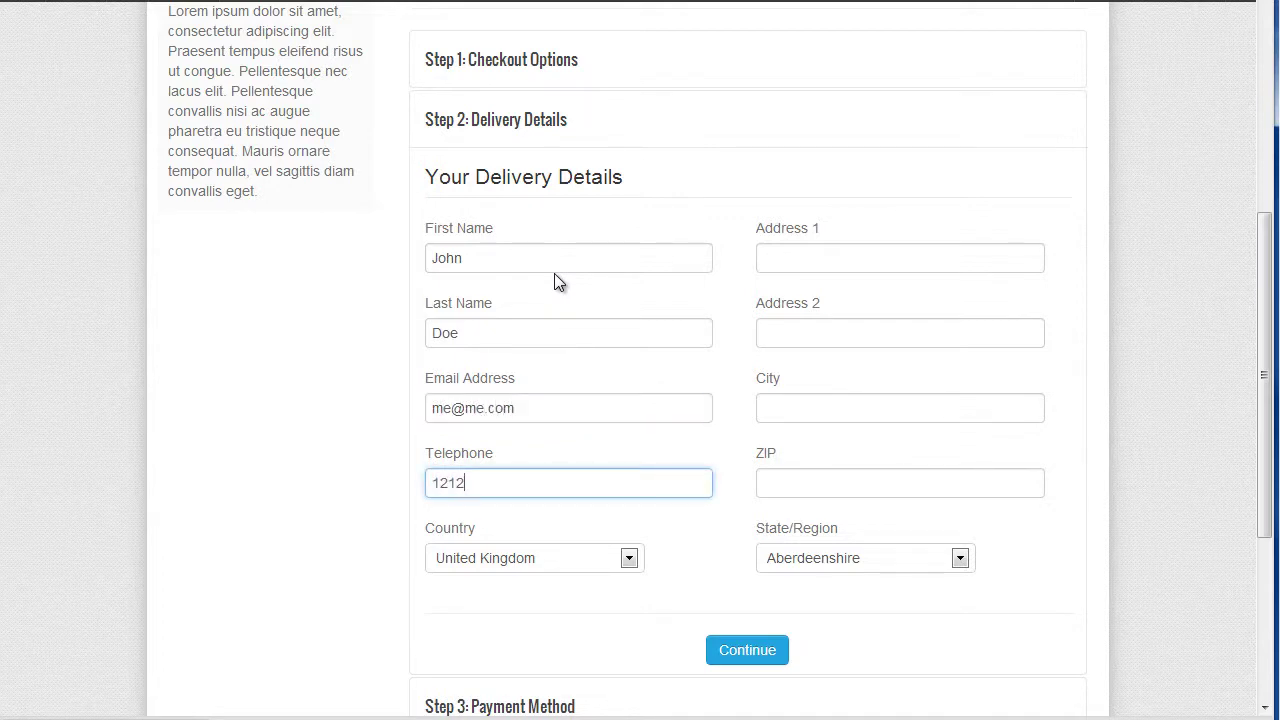
{"action": "key", "text": "Tab"}
{"action": "type", "text": "asd"}
{"action": "key", "text": "Tab"}
{"action": "type", "text": "asd"}
{"action": "key", "text": "Tab"}
Step: Finish the ZIP entry, continue to payment, and complete it with Admin Test Callback
{"action": "type", "text": "asd"}
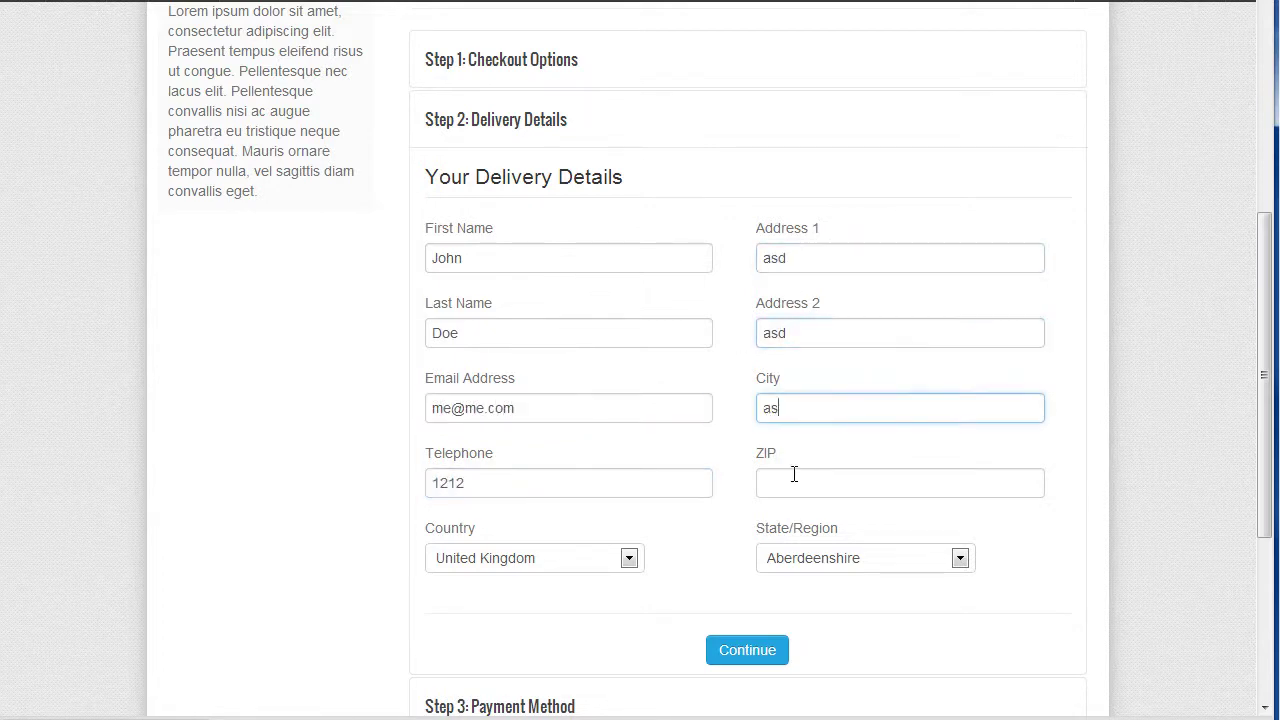
{"action": "key", "text": "Tab"}
{"action": "type", "text": "asd"}
{"action": "left_click", "coordinate": [745, 650]}
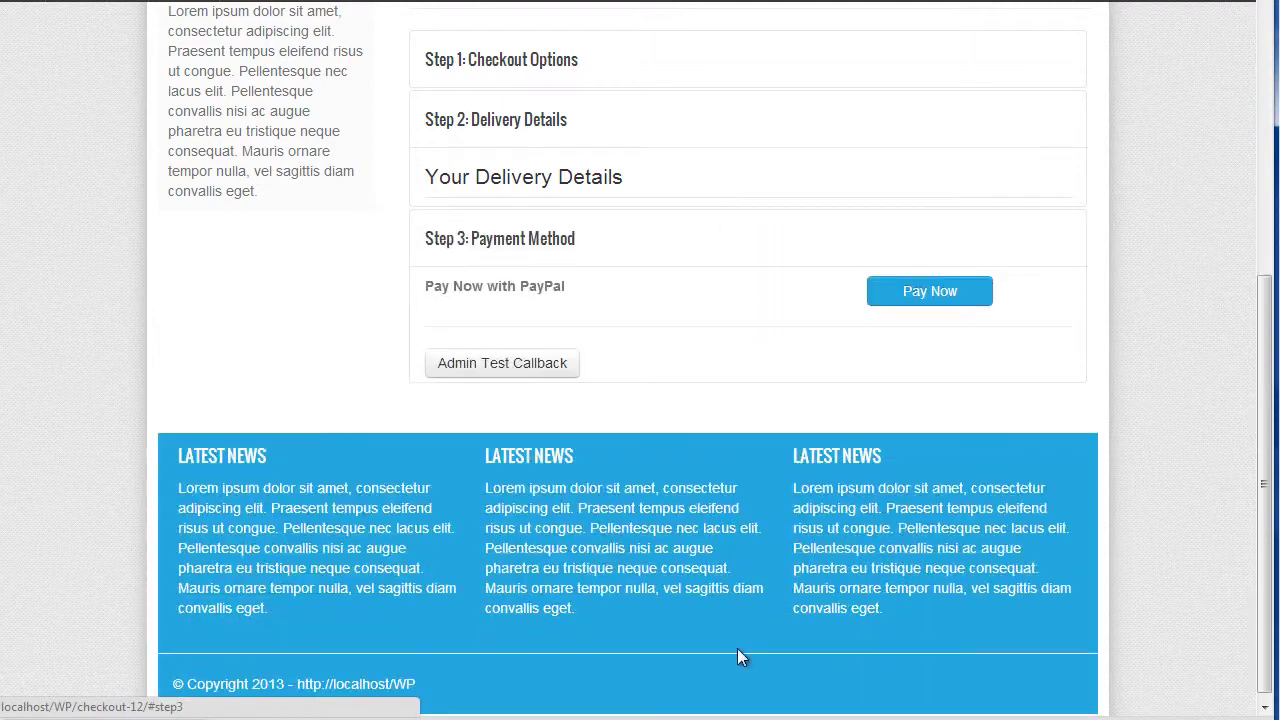
{"action": "scroll", "coordinate": [711, 371], "scroll_direction": "up", "scroll_amount": 2}
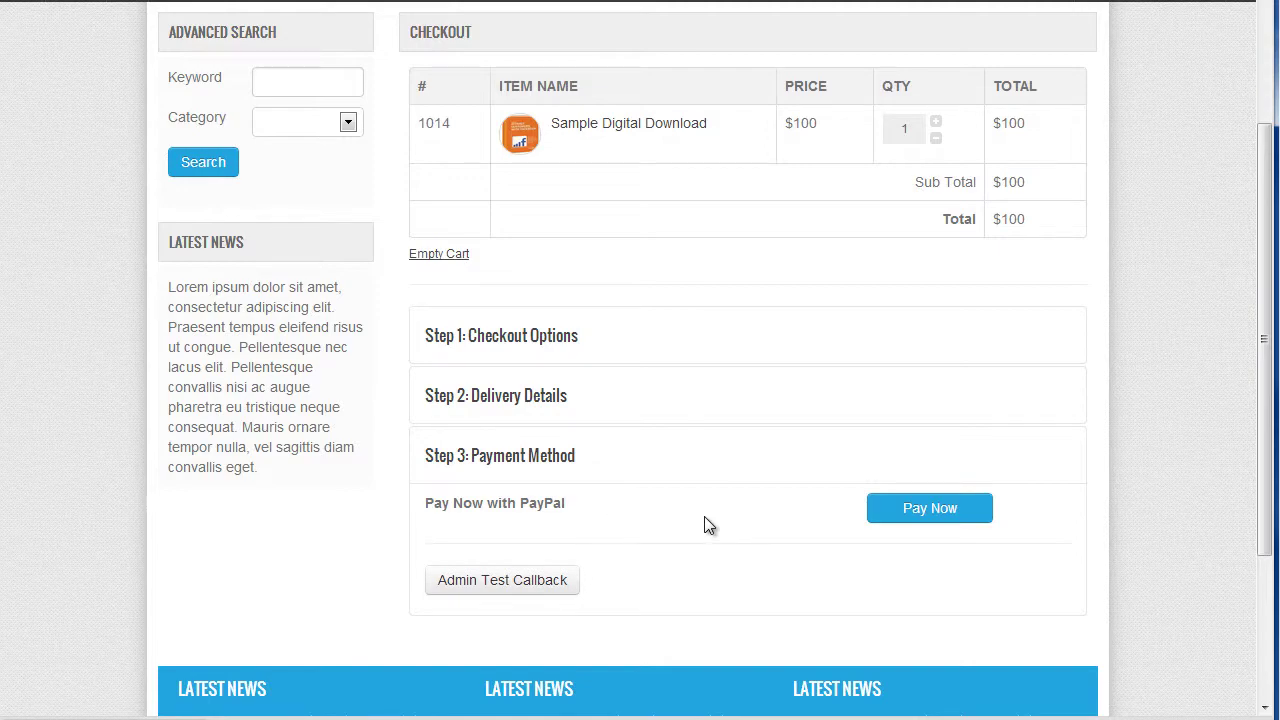
{"action": "scroll", "coordinate": [570, 455], "scroll_direction": "up", "scroll_amount": 1}
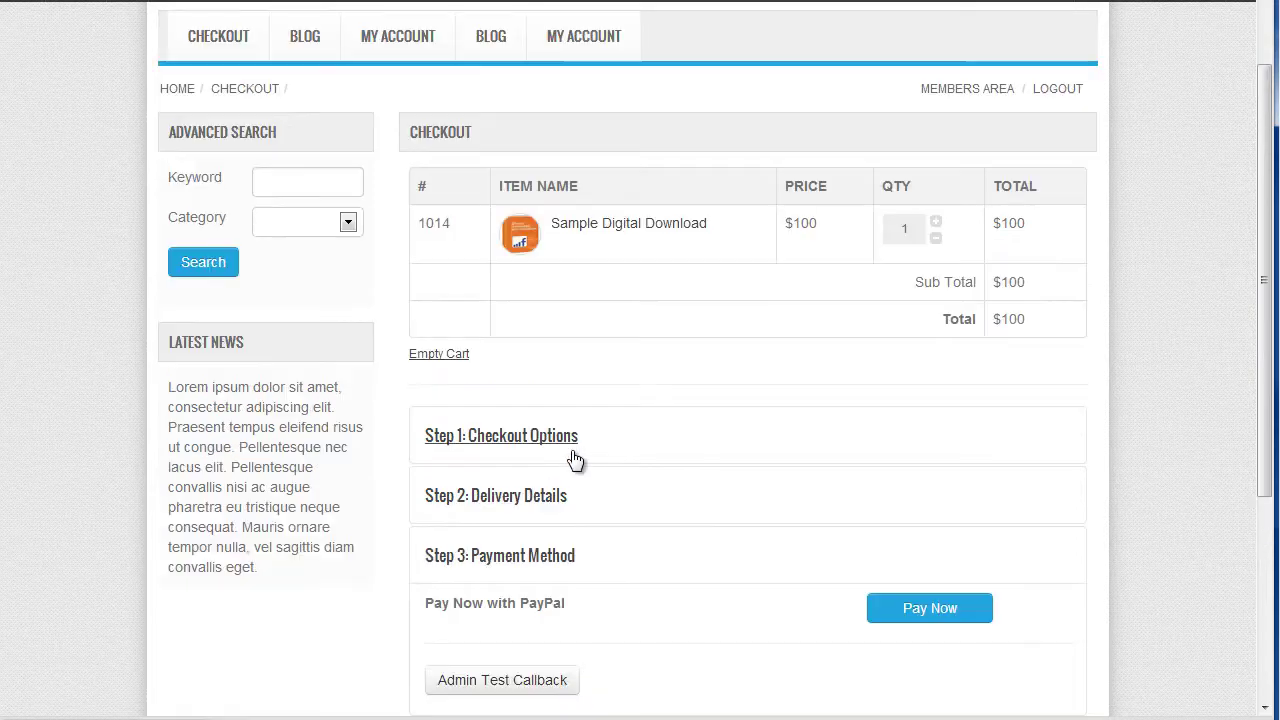
{"action": "scroll", "coordinate": [760, 575], "scroll_direction": "down", "scroll_amount": 1}
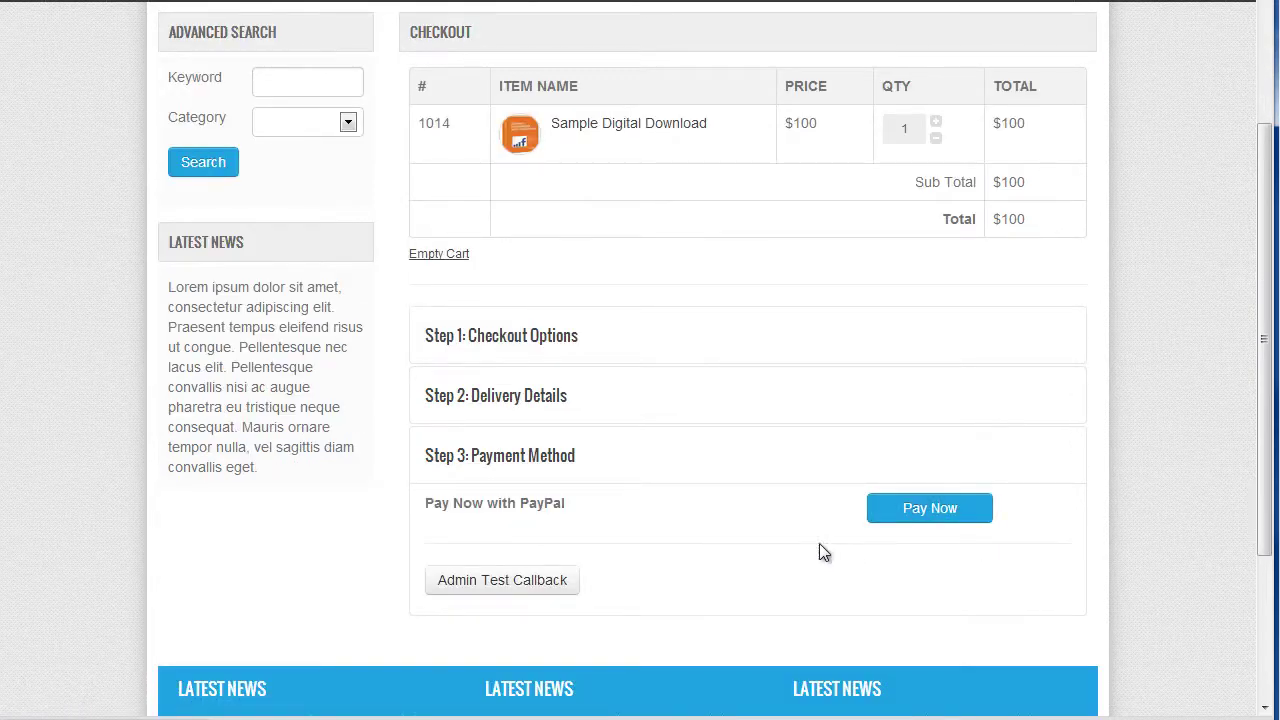
{"action": "scroll", "coordinate": [757, 486], "scroll_direction": "up", "scroll_amount": 2}
{"action": "scroll", "coordinate": [700, 530], "scroll_direction": "down", "scroll_amount": 2}
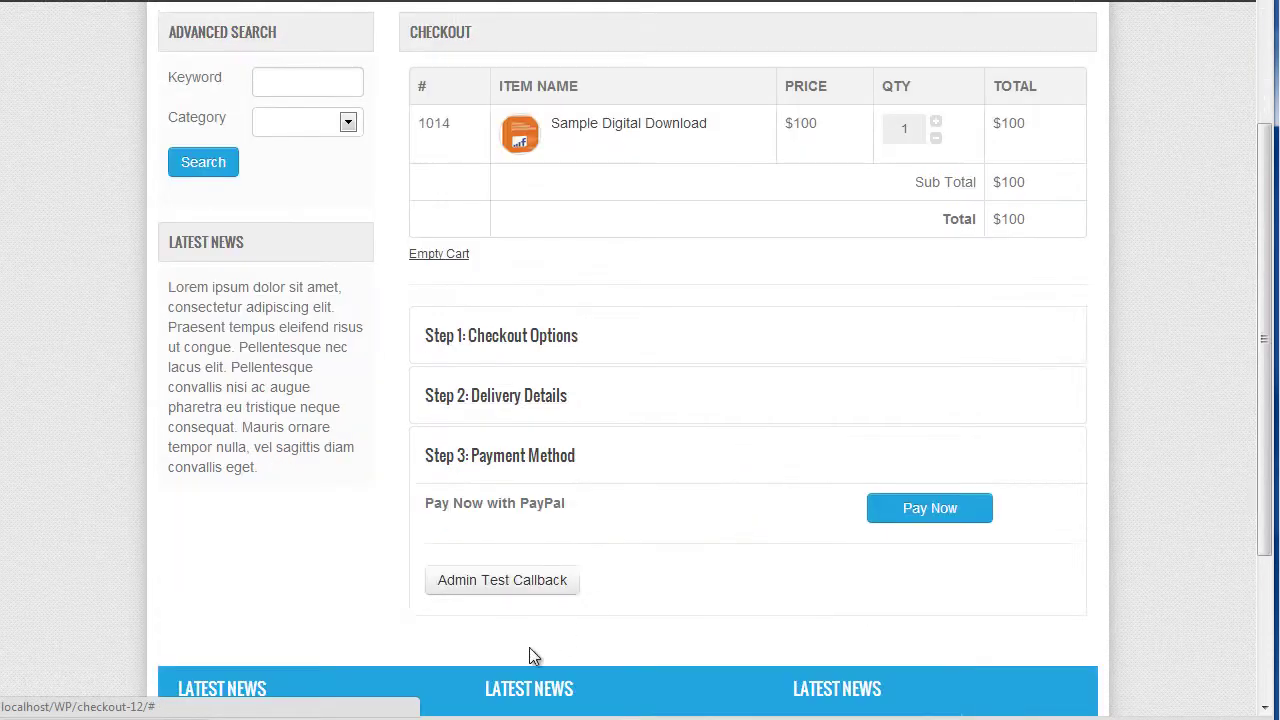
{"action": "left_click", "coordinate": [482, 584]}
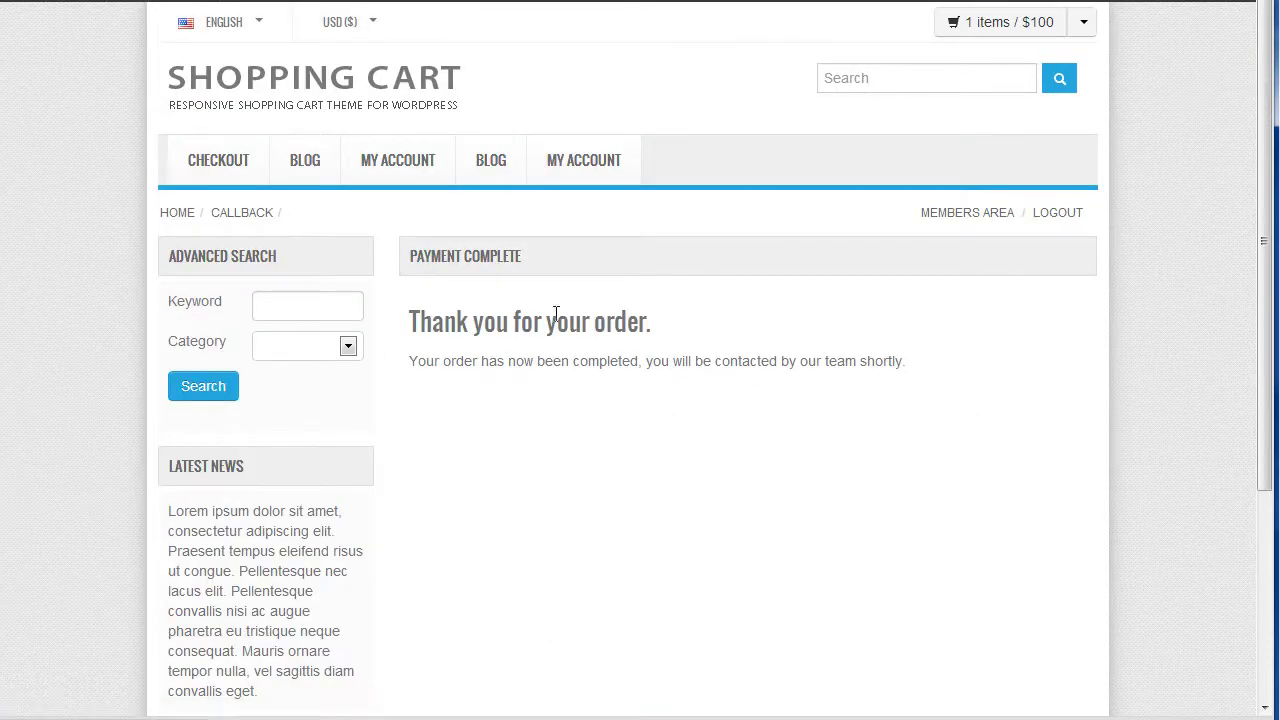
Step: From the Members Area, use Download Now on the $100 Sample Digital Download order
{"action": "left_click", "coordinate": [986, 226]}
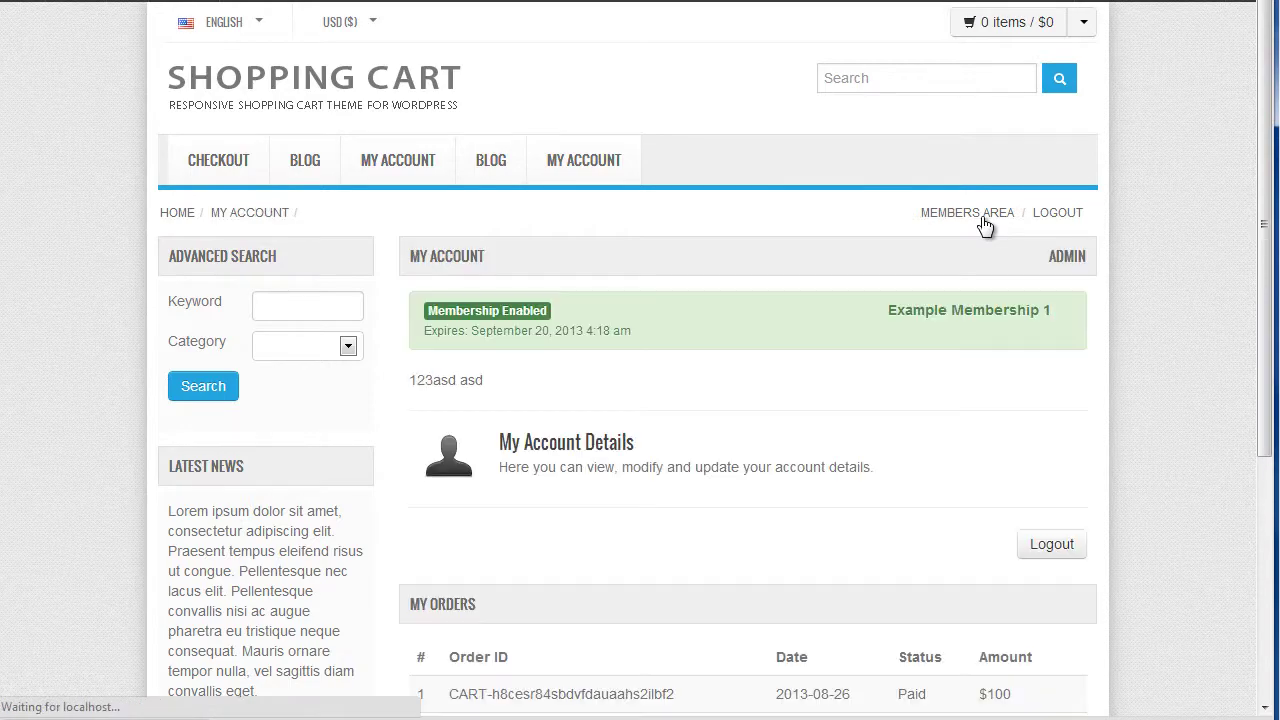
{"action": "scroll", "coordinate": [1190, 360], "scroll_direction": "down", "scroll_amount": 2}
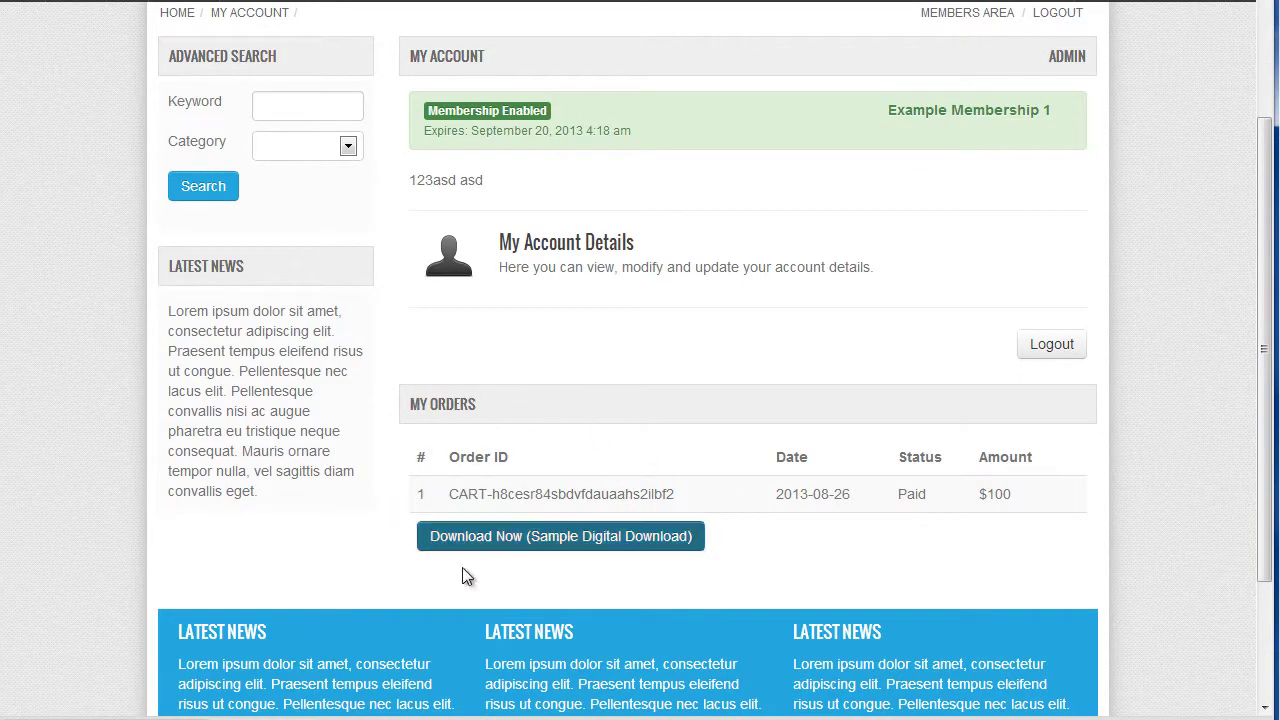
{"action": "left_click", "coordinate": [600, 540]}
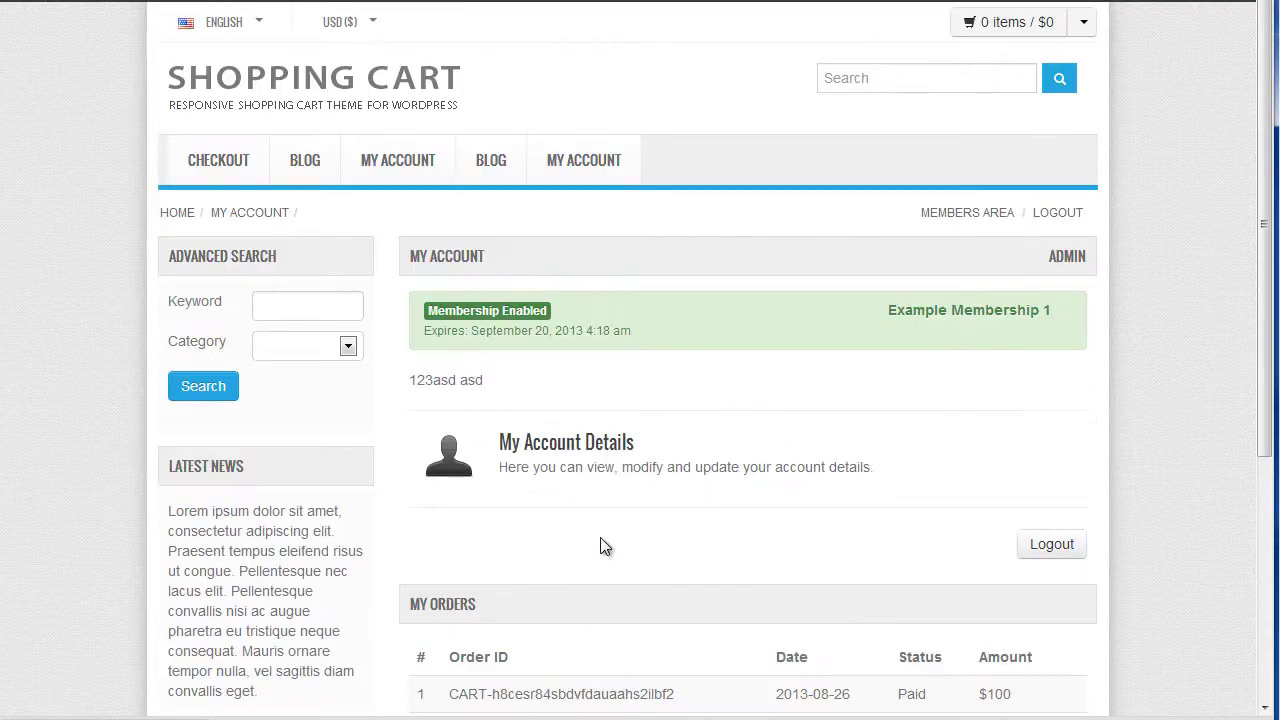
Step: Scroll the My Account page to review the paid order and Example Membership 1
{"action": "scroll", "coordinate": [603, 546], "scroll_direction": "down", "scroll_amount": 2}
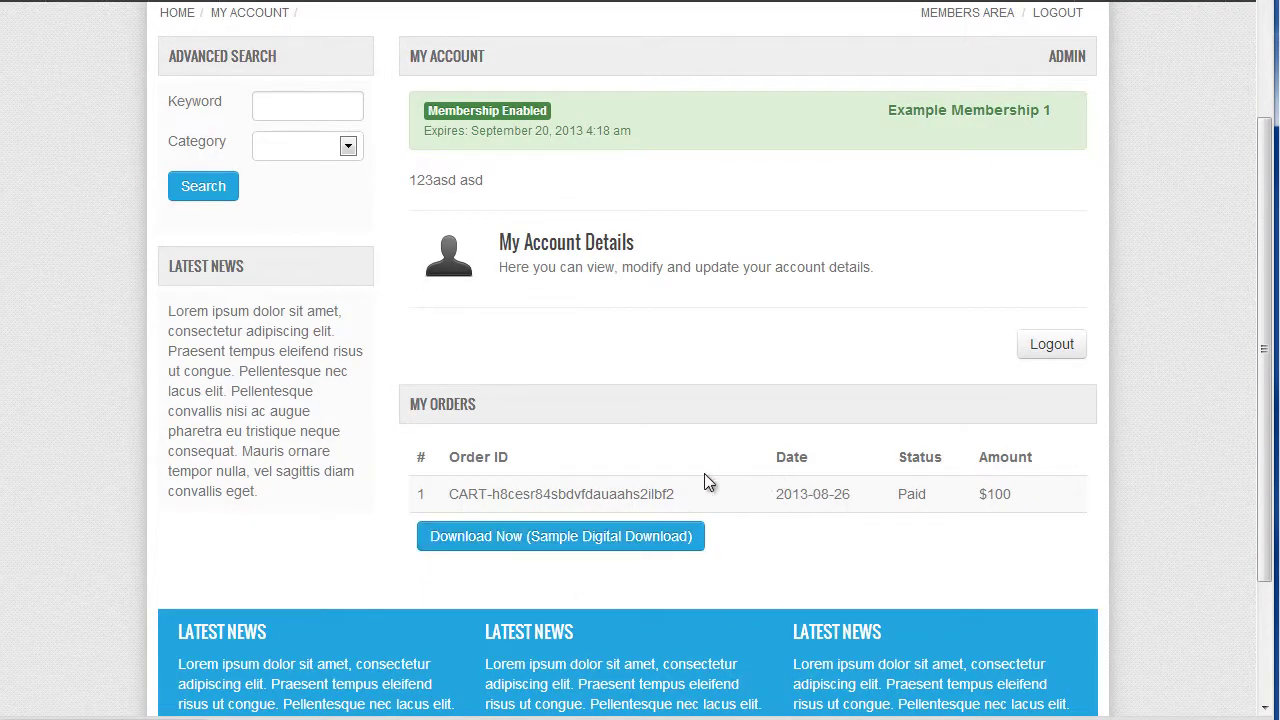
{"action": "scroll", "coordinate": [704, 480], "scroll_direction": "up", "scroll_amount": 1}
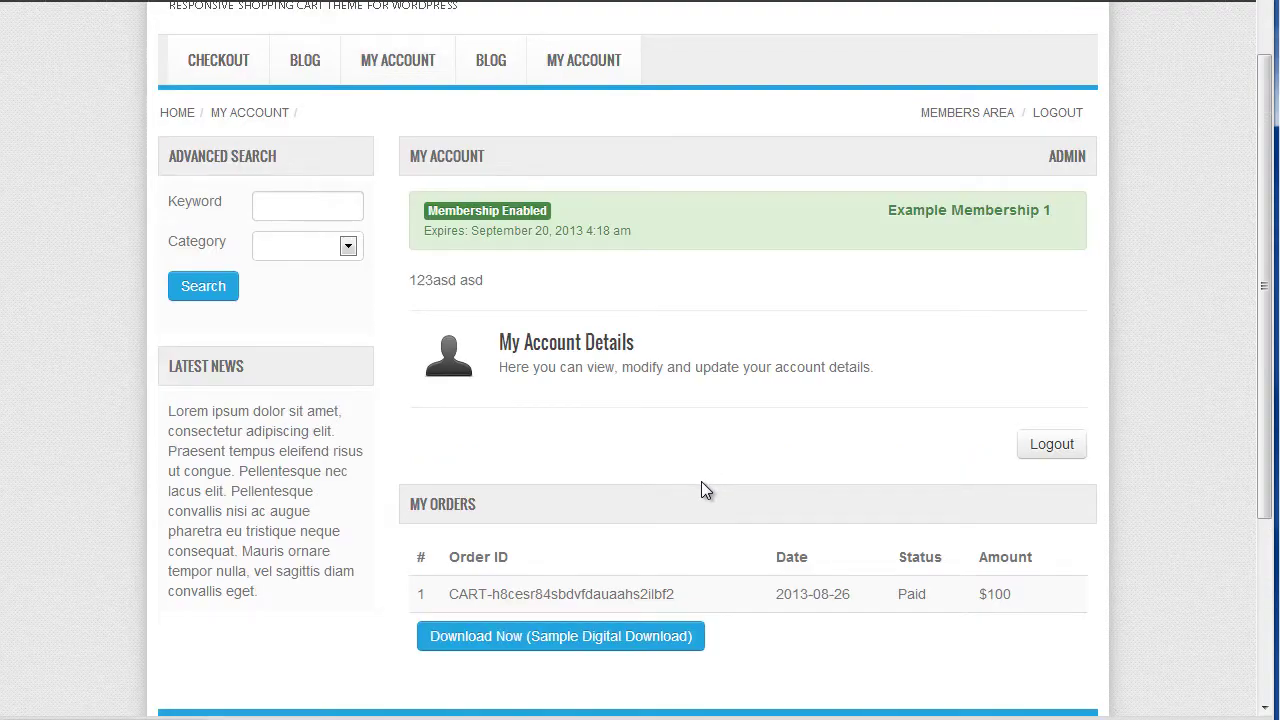
{"action": "scroll", "coordinate": [701, 481], "scroll_direction": "down", "scroll_amount": 1}
{"action": "scroll", "coordinate": [701, 481], "scroll_direction": "up", "scroll_amount": 2}
{"action": "scroll", "coordinate": [701, 481], "scroll_direction": "down", "scroll_amount": 1}
{"action": "scroll", "coordinate": [608, 546], "scroll_direction": "up", "scroll_amount": 1}
{"action": "scroll", "coordinate": [608, 546], "scroll_direction": "down", "scroll_amount": 1}
{"action": "scroll", "coordinate": [655, 440], "scroll_direction": "up", "scroll_amount": 2}
{"action": "scroll", "coordinate": [716, 520], "scroll_direction": "down", "scroll_amount": 3}
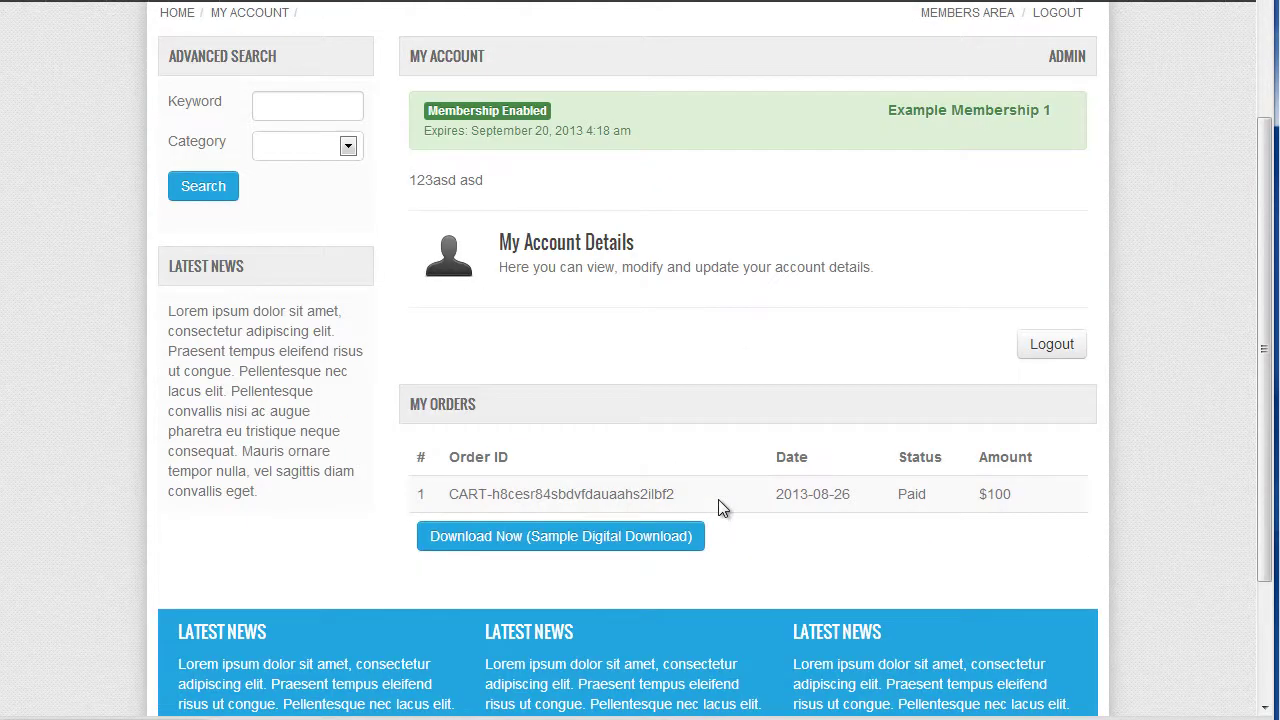
{"action": "scroll", "coordinate": [712, 440], "scroll_direction": "up", "scroll_amount": 2}
{"action": "scroll", "coordinate": [712, 445], "scroll_direction": "down", "scroll_amount": 1}
{"action": "scroll", "coordinate": [680, 430], "scroll_direction": "up", "scroll_amount": 1}
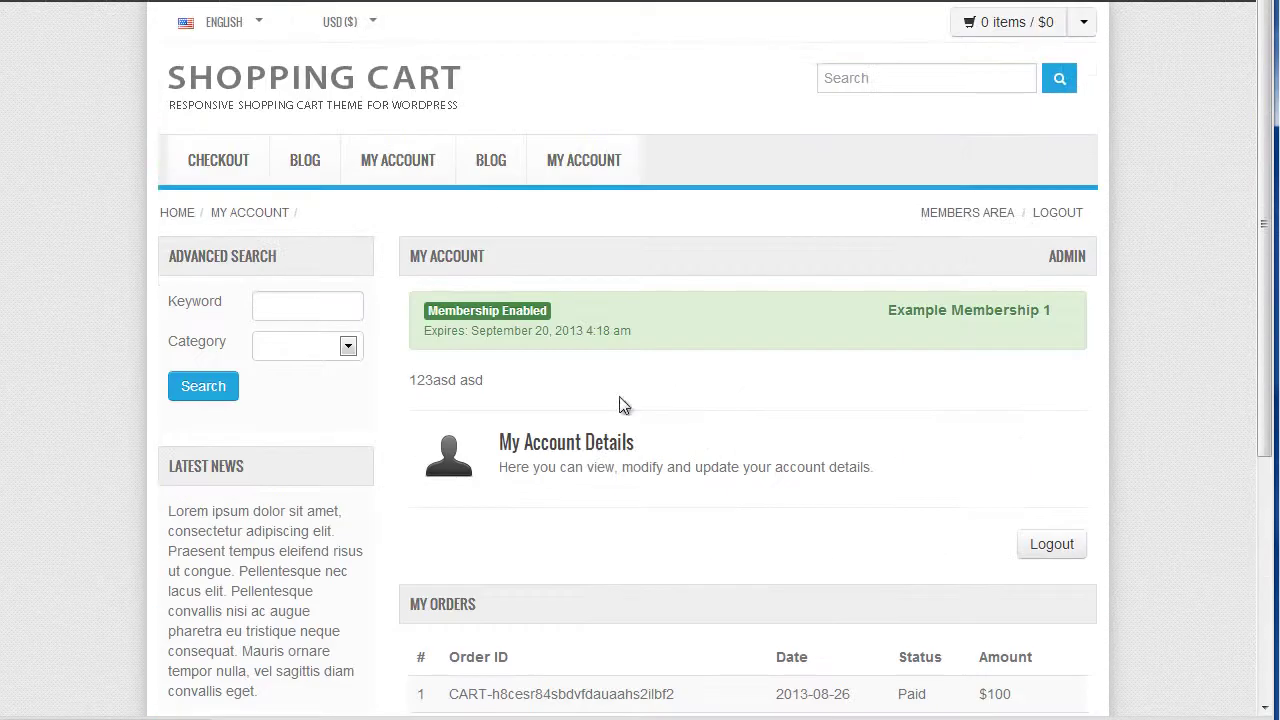
{"action": "scroll", "coordinate": [664, 514], "scroll_direction": "down", "scroll_amount": 1}
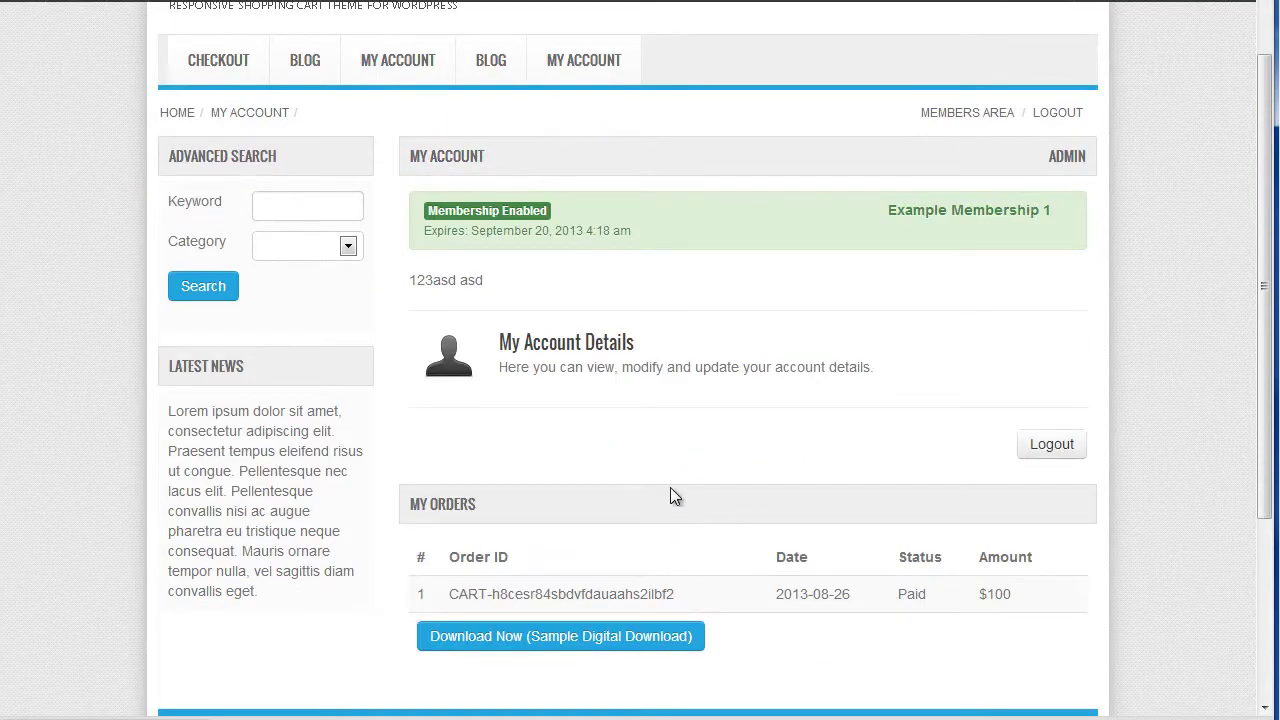
{"action": "scroll", "coordinate": [676, 477], "scroll_direction": "up", "scroll_amount": 1}
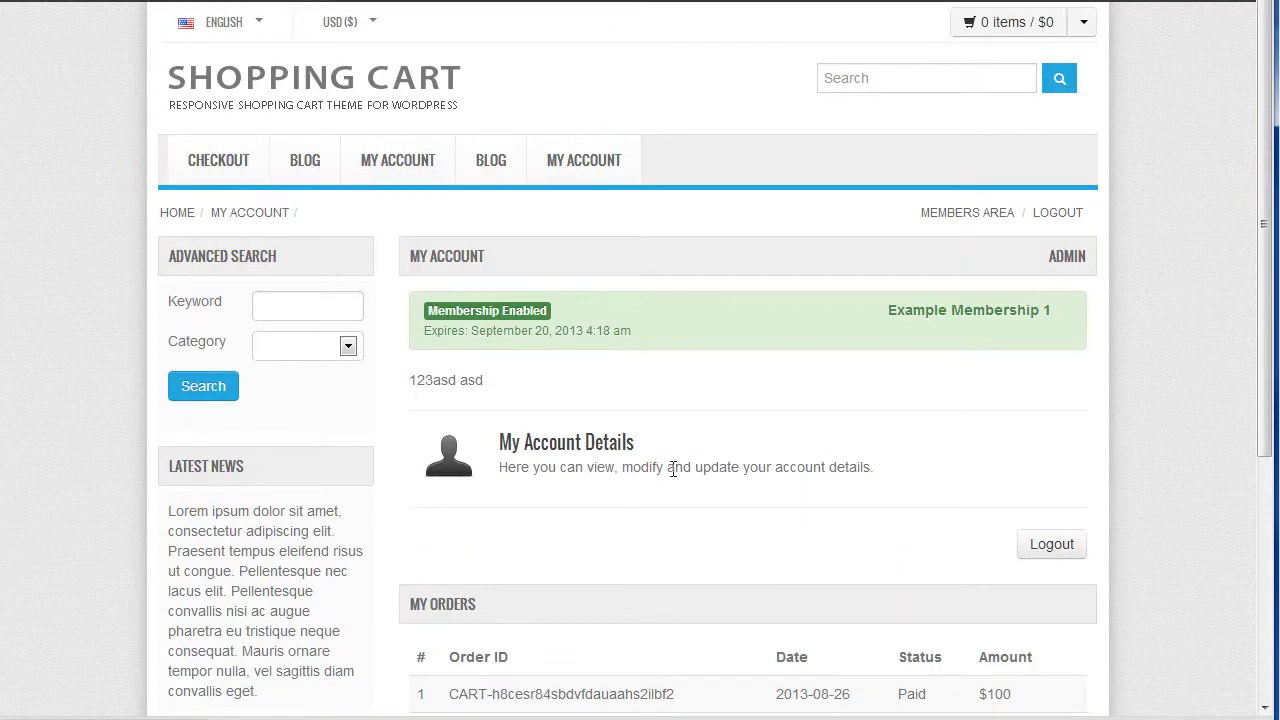